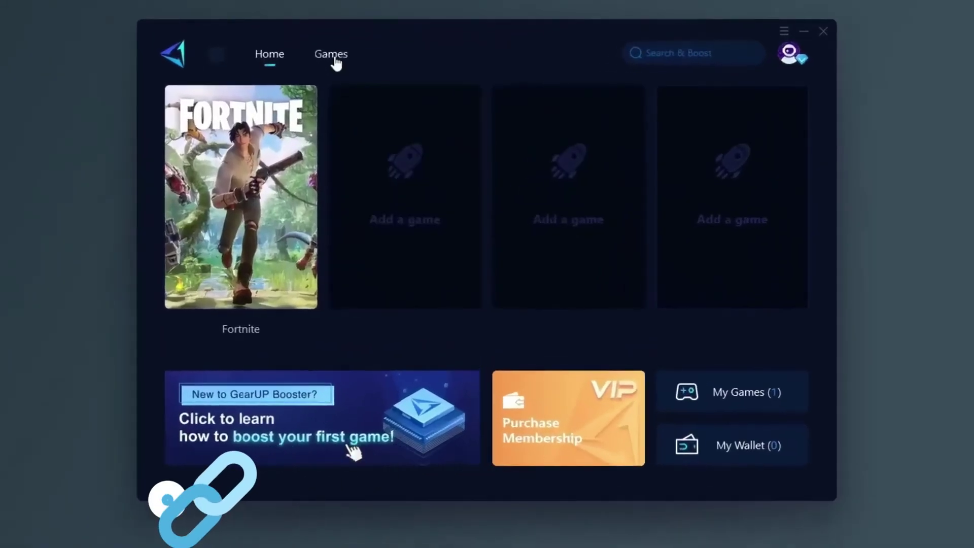
View Fortnite's boost page and the supported-games catalogue, then visit the GearUP Booster website
left_click(234, 332)
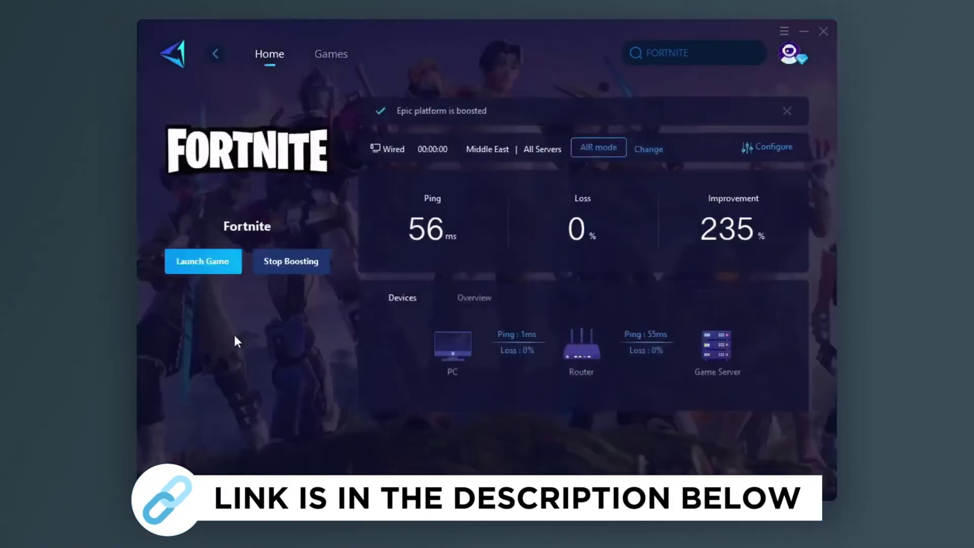
left_click(331, 54)
scroll(403, 153, "down", 2)
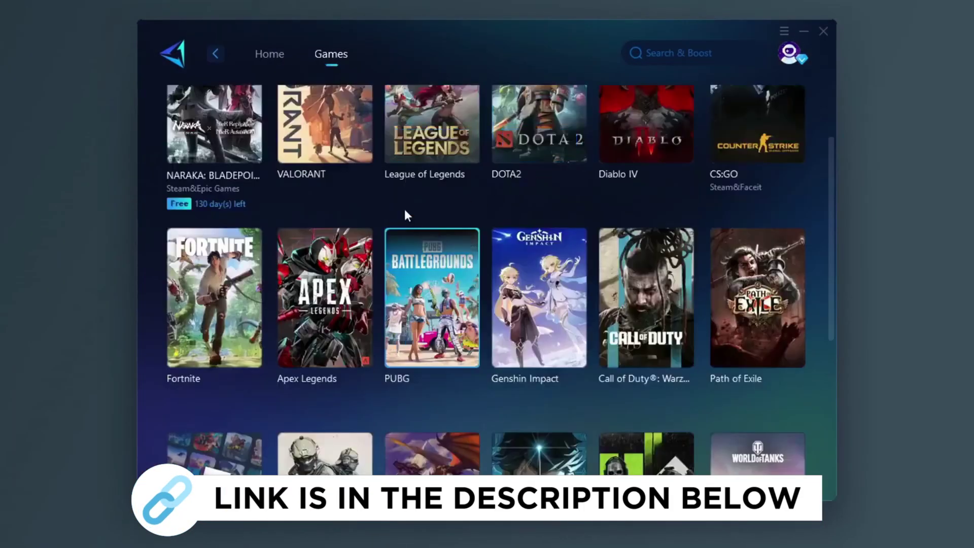
scroll(403, 216, "down", 2)
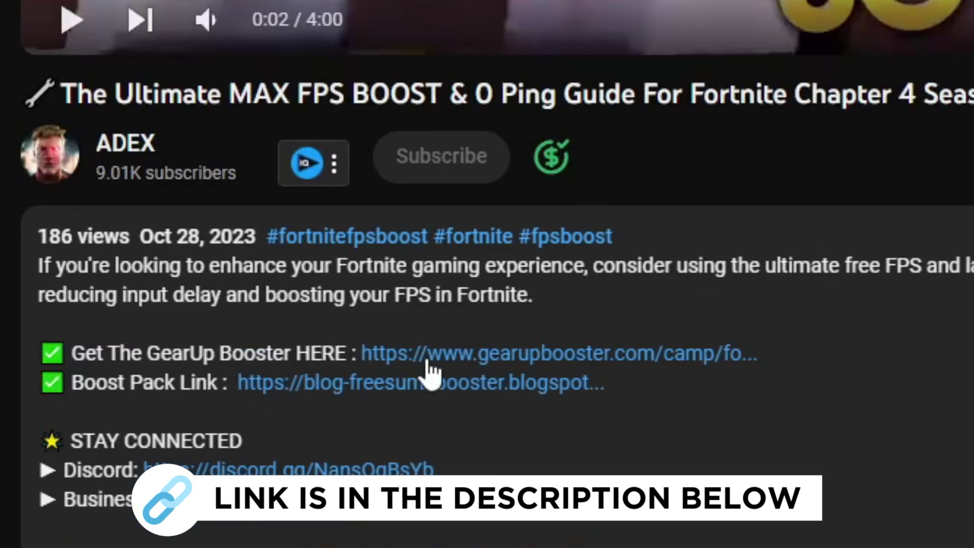
left_click(525, 355)
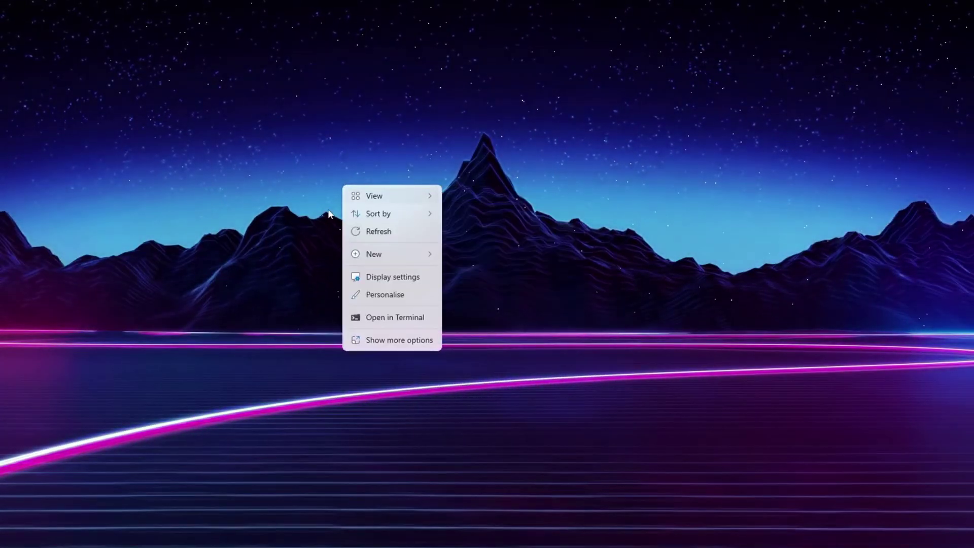
Go from Display settings to Graphics and open the Default graphics settings page
left_click(375, 277)
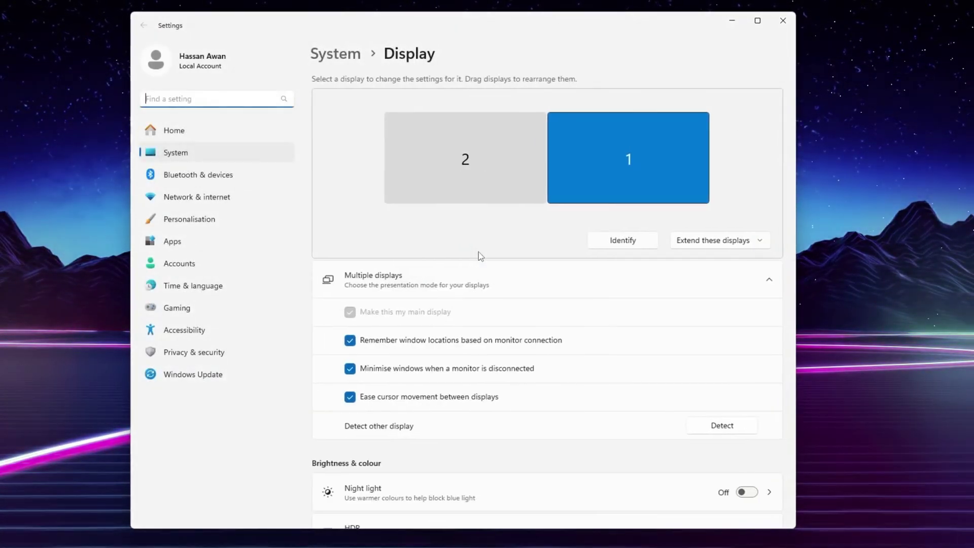
scroll(479, 251, "down", 8)
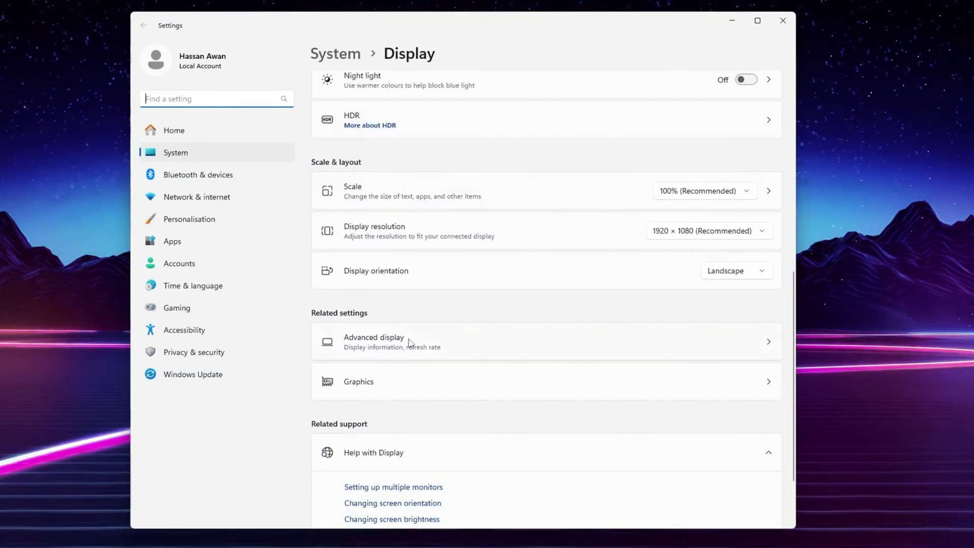
left_click(401, 381)
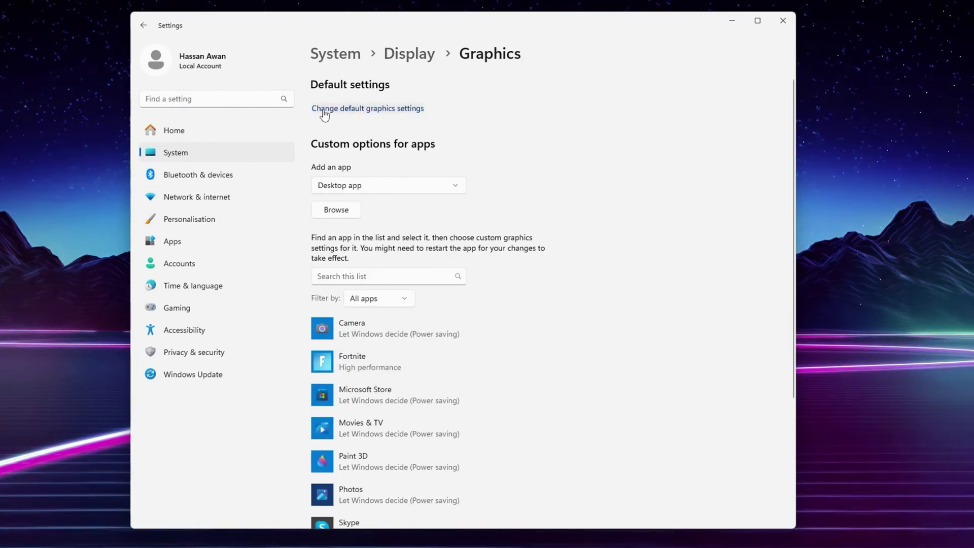
left_click(386, 112)
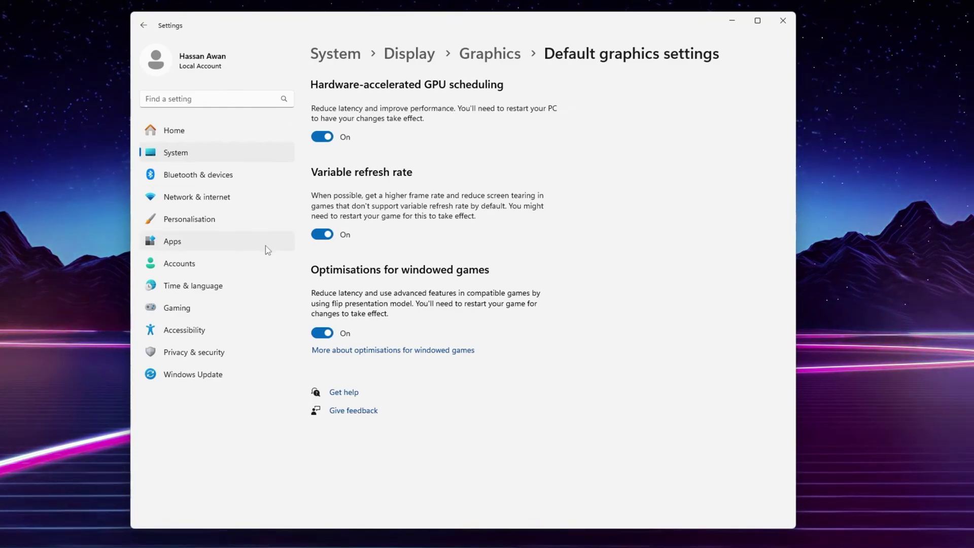
Add FortniteClient-Win64-Shipping.exe to the Graphics app list
key("alt+Left")
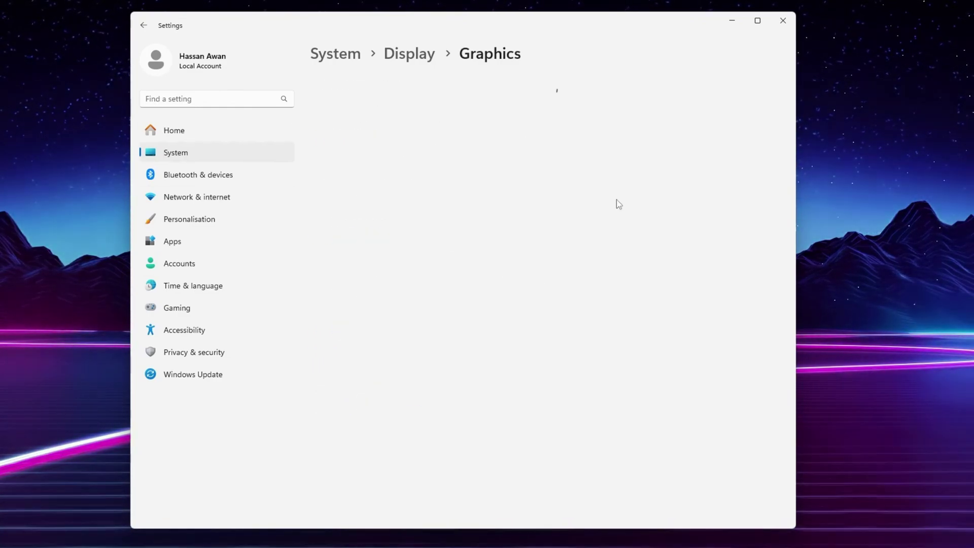
scroll(584, 205, "down", 3)
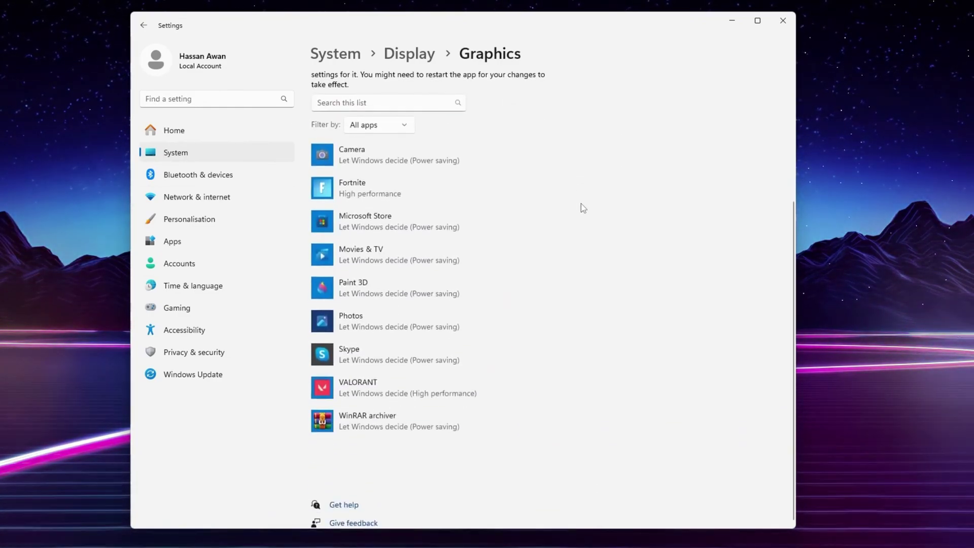
scroll(583, 205, "up", 2)
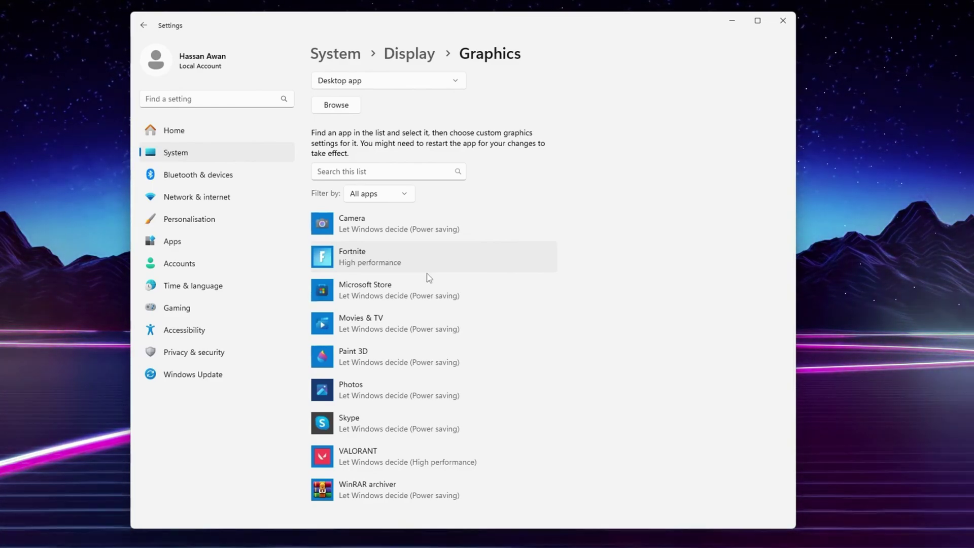
left_click(348, 107)
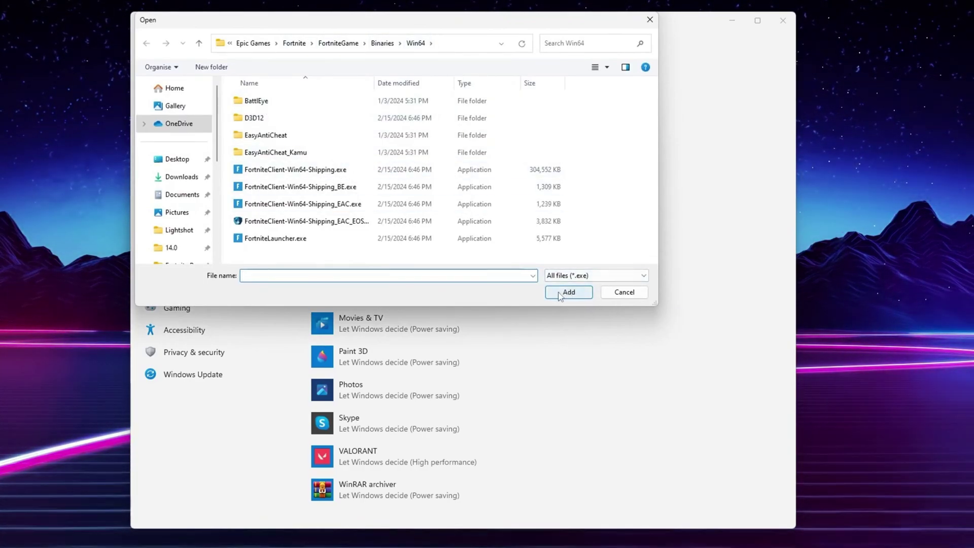
left_click(624, 293)
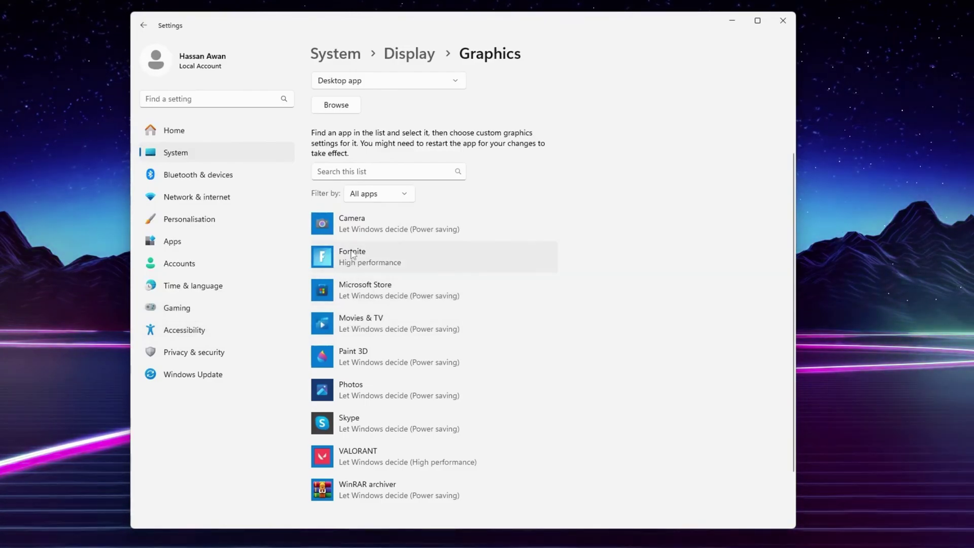
Set Fortnite's graphics preference to High performance on the RTX 3070
left_click(393, 258)
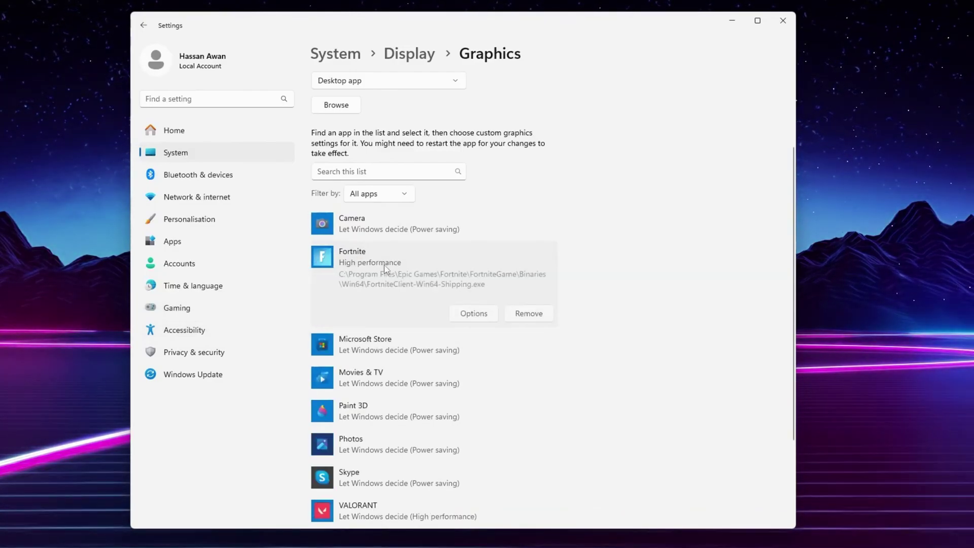
left_click(474, 315)
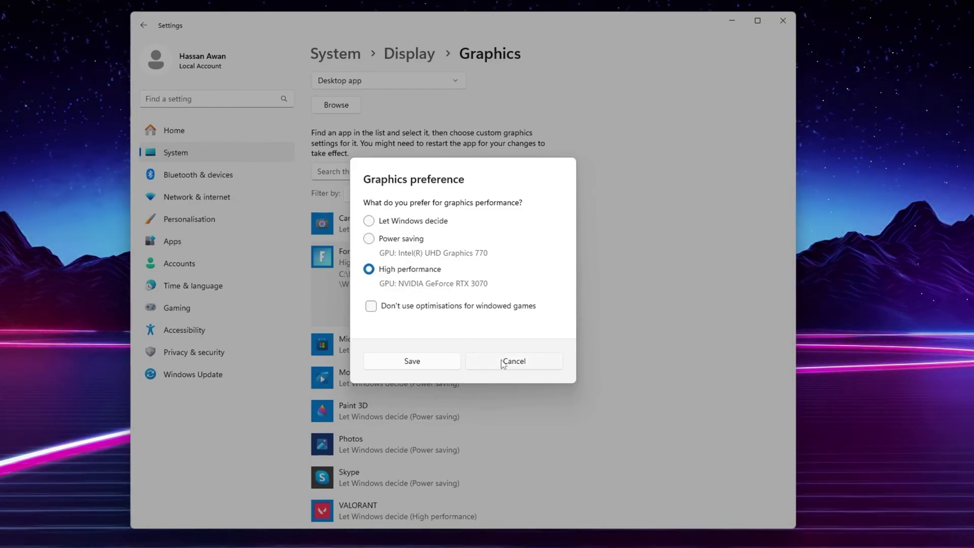
left_click(412, 361)
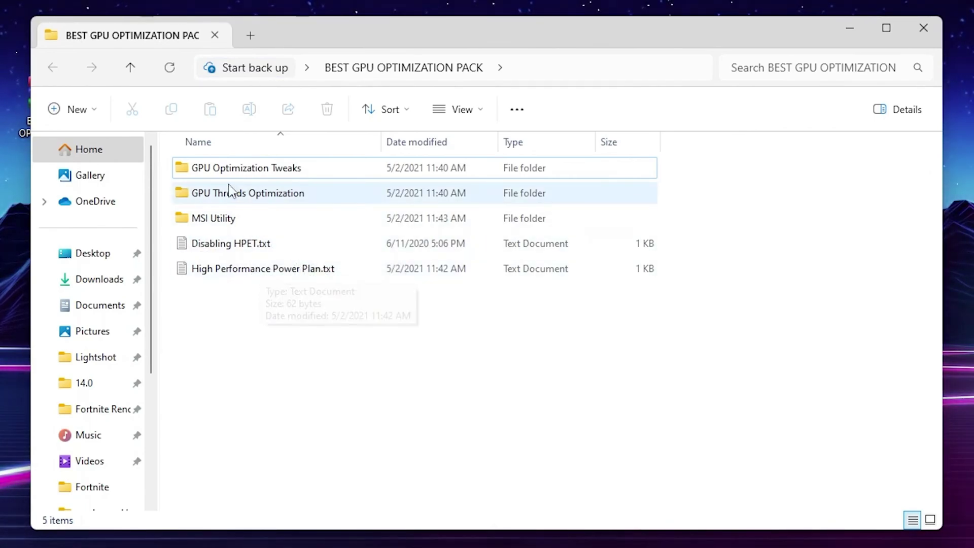
In the GPU Optimization Tweaks folder, inspect Clear.bat's contents in Notepad
double_click(208, 171)
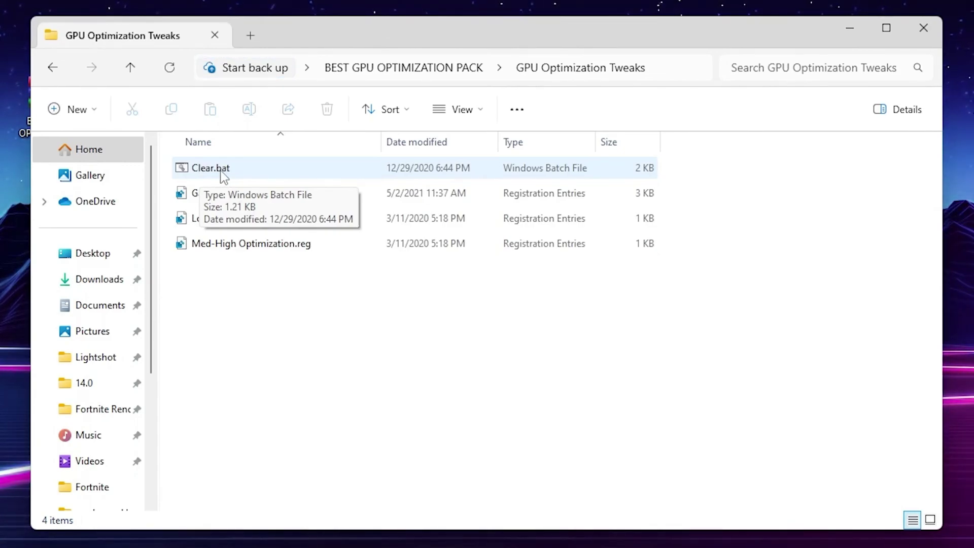
right_click(222, 171)
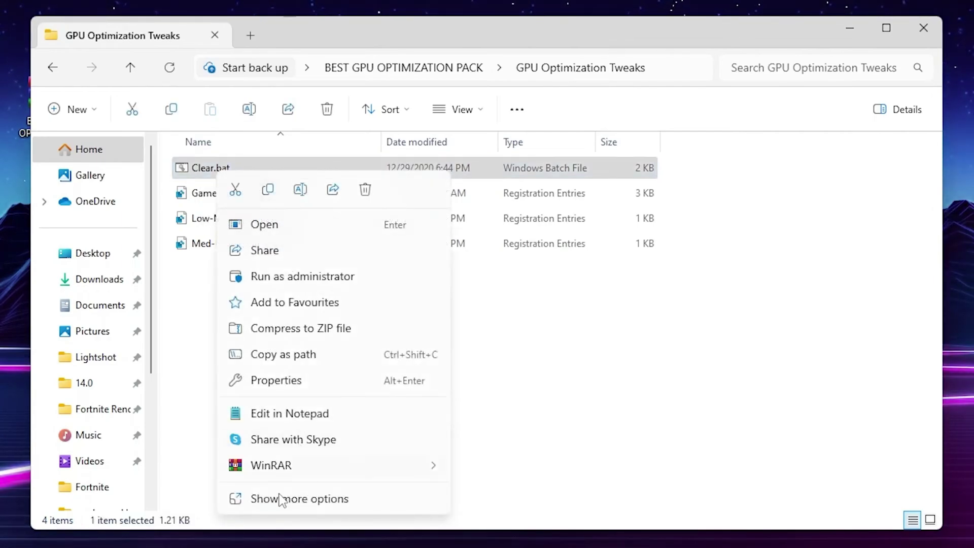
left_click(282, 499)
left_click(257, 200)
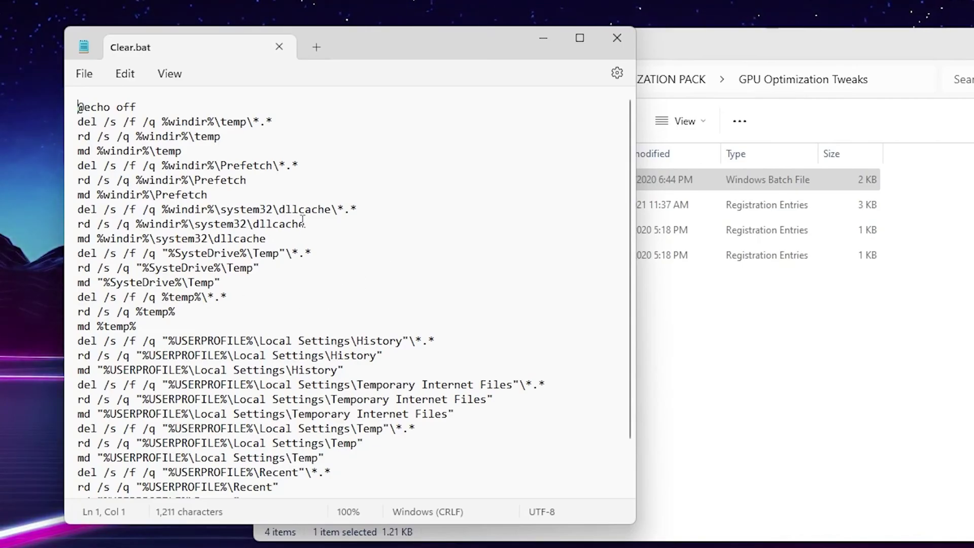
left_click(603, 38)
Run Clear.bat as administrator to wipe temp and prefetch files
right_click(202, 172)
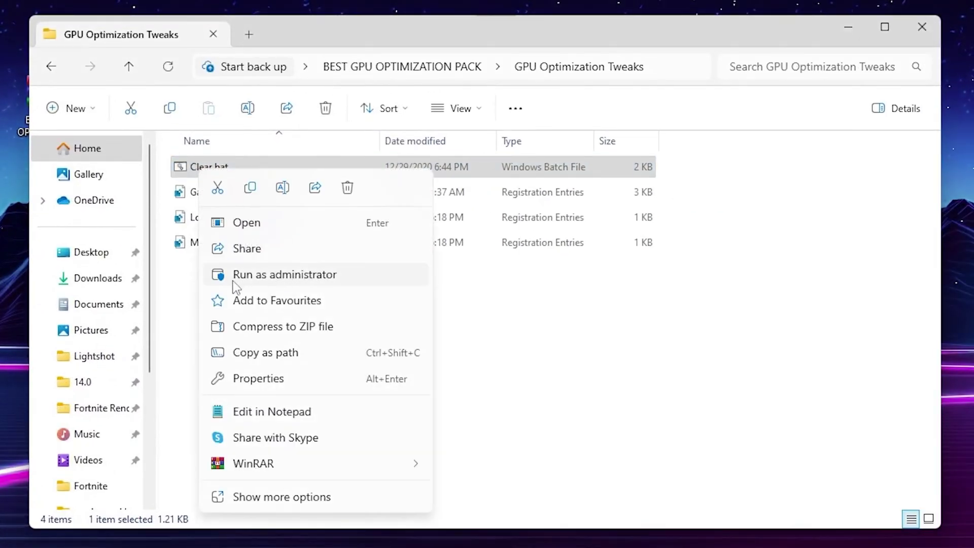
left_click(250, 277)
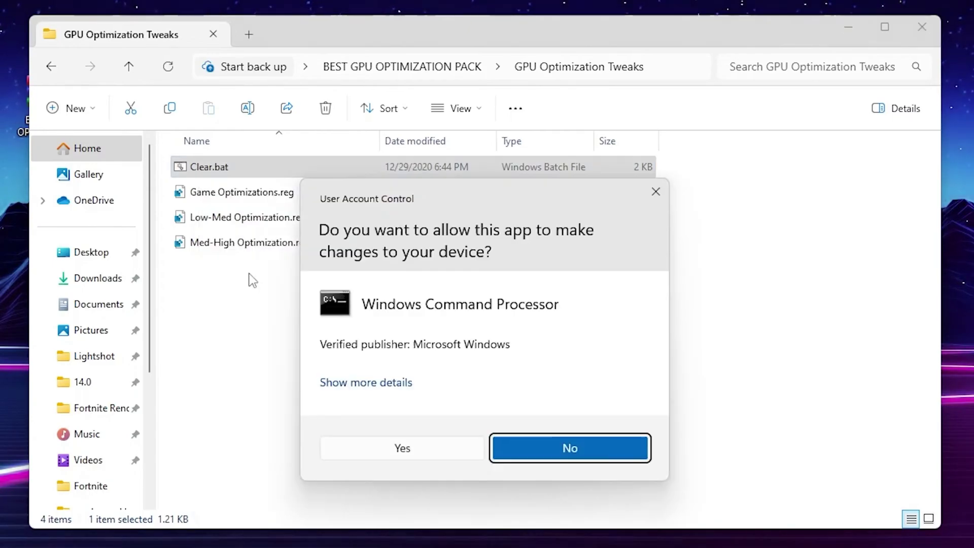
left_click(406, 450)
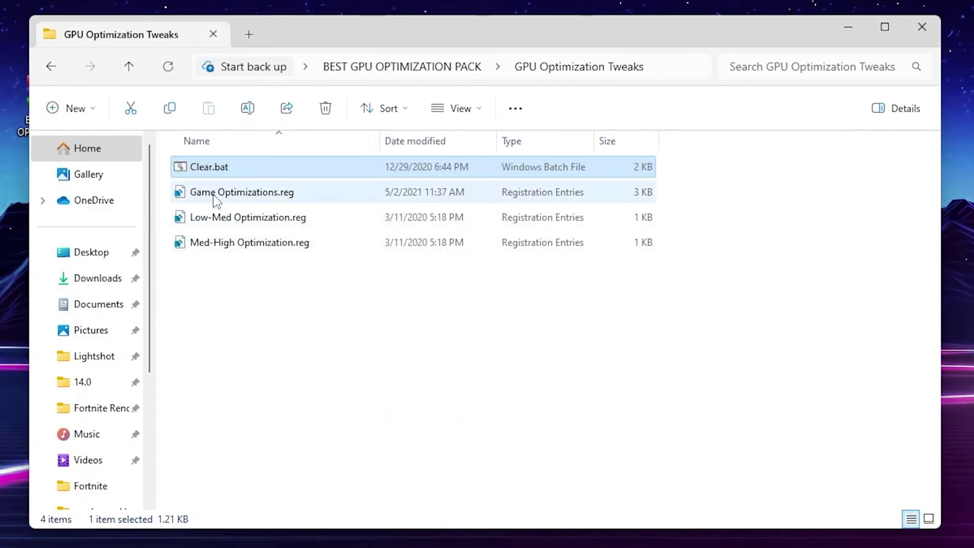
Merge Game Optimizations.reg into the registry
double_click(256, 199)
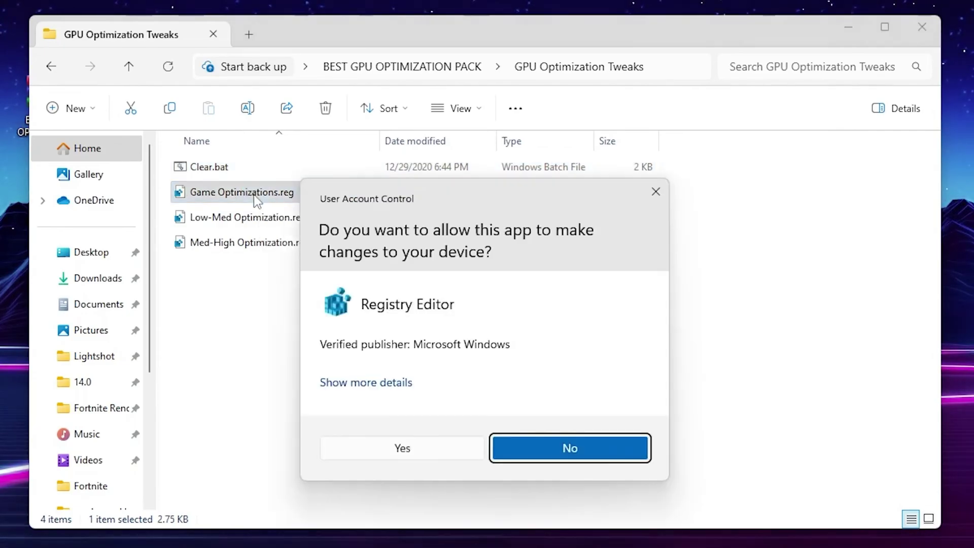
left_click(403, 448)
left_click(545, 275)
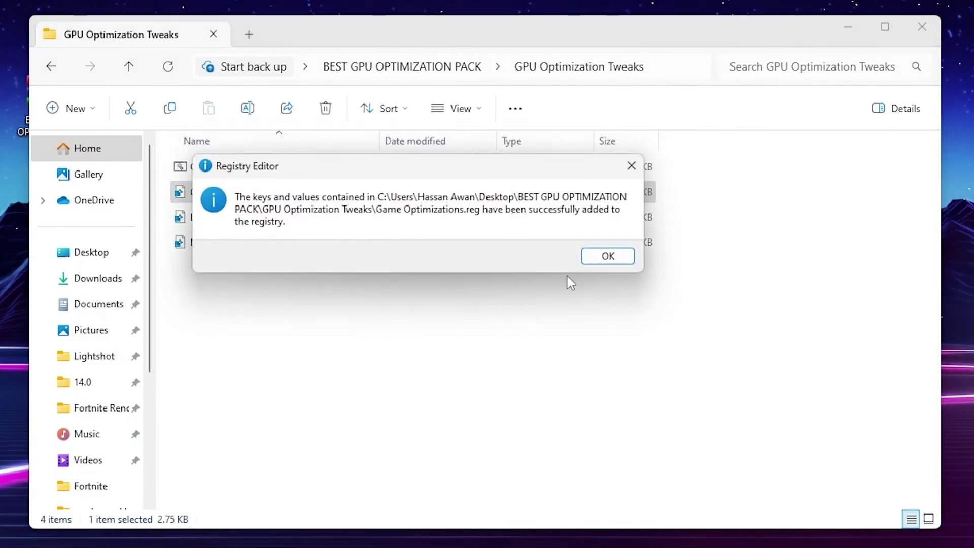
left_click(618, 257)
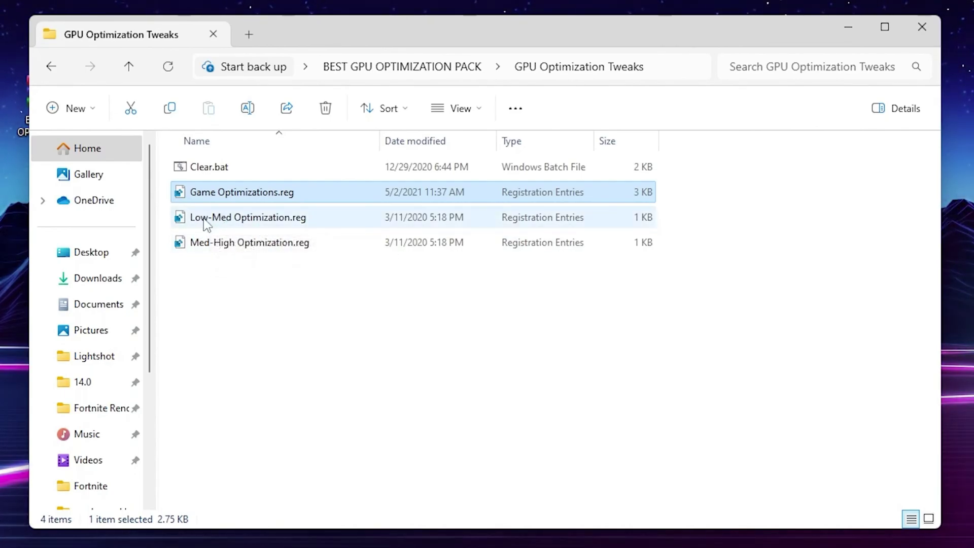
Merge Low-Med Optimization.reg into the registry and return to the pack folder
double_click(232, 218)
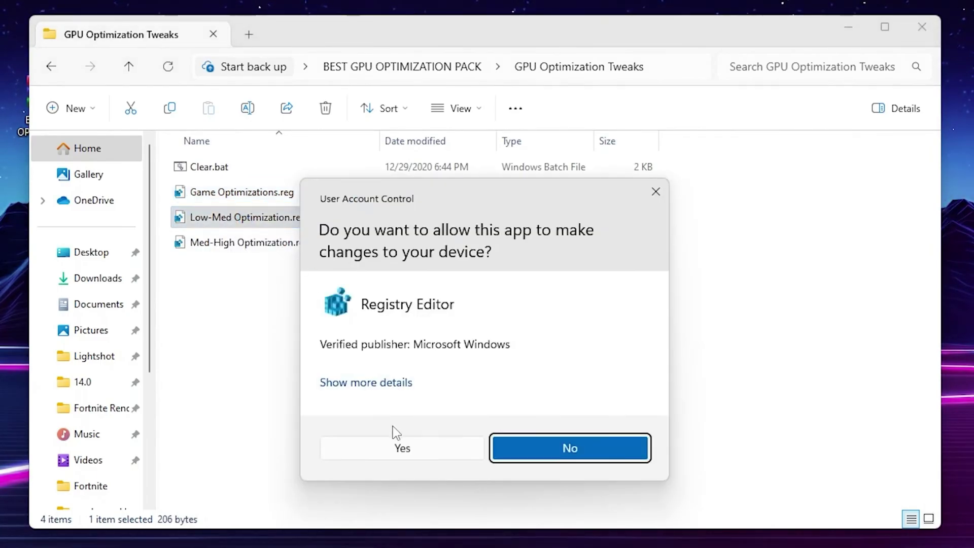
left_click(406, 446)
left_click(544, 276)
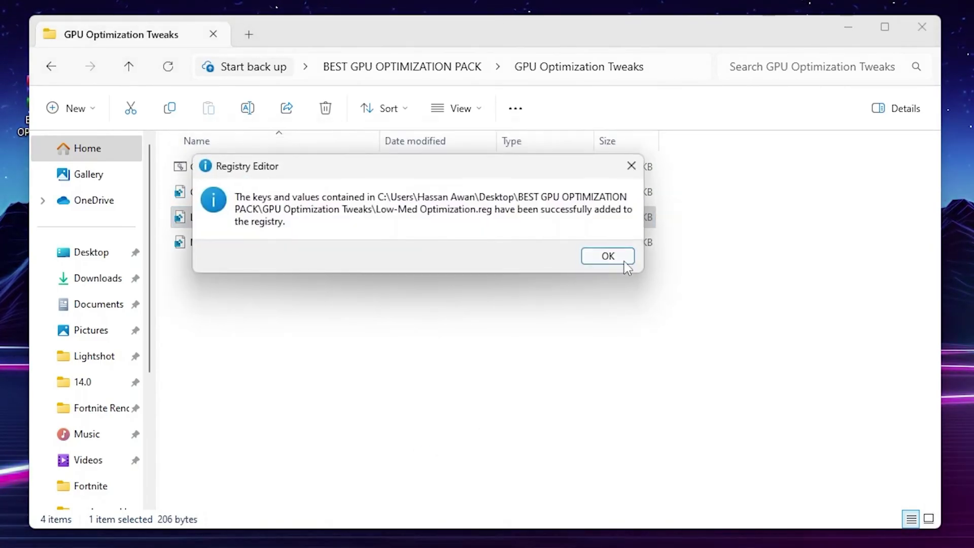
left_click(609, 255)
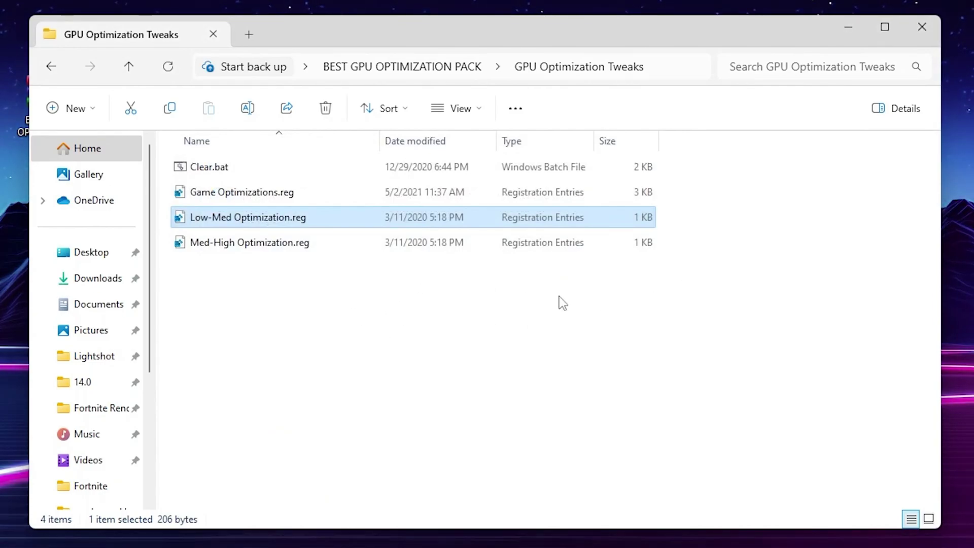
key("alt+Left")
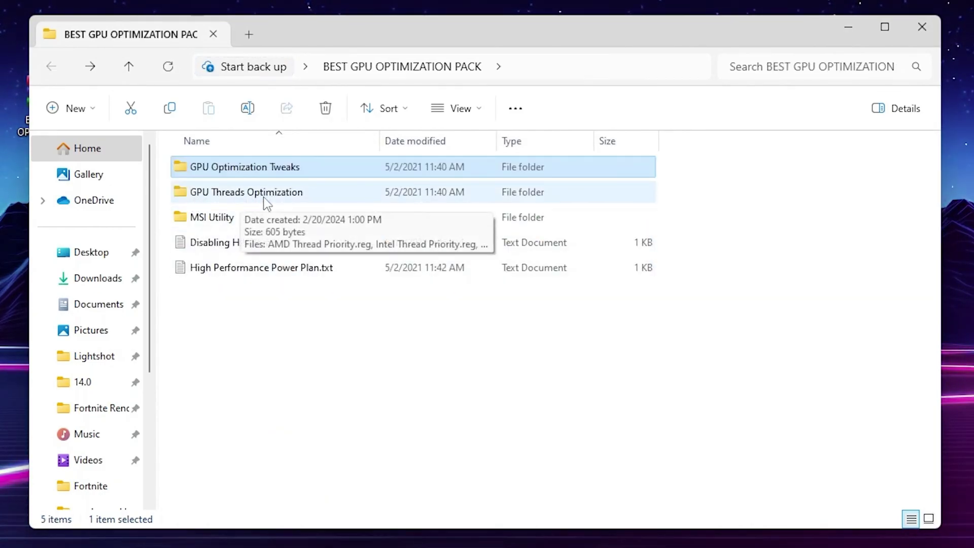
Merge NVIDIA Thread Priority.reg from GPU Threads Optimization, then return to the pack folder
double_click(290, 203)
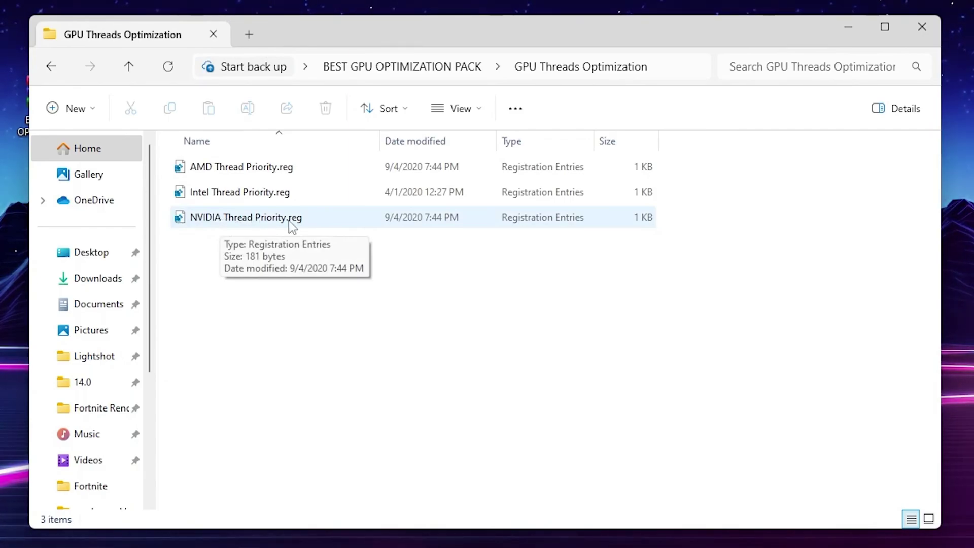
double_click(240, 225)
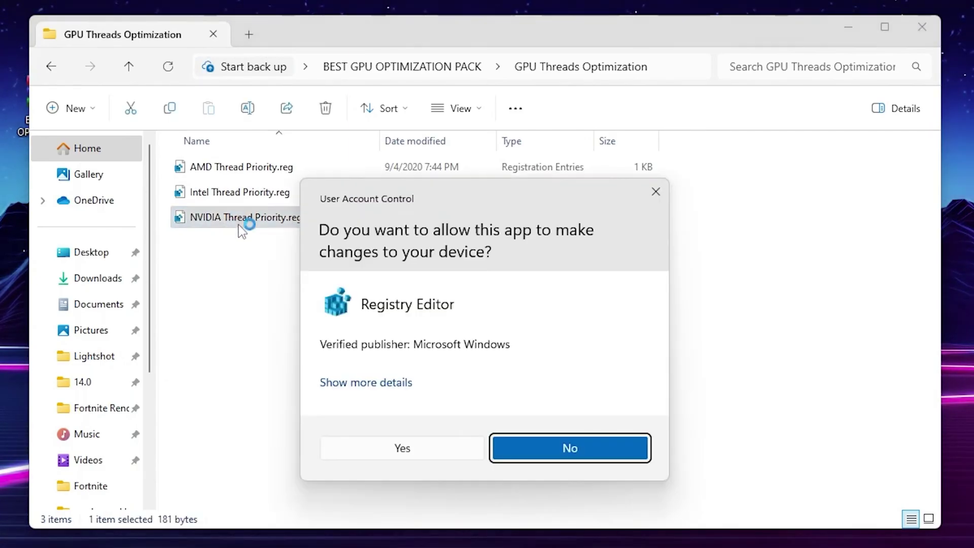
left_click(413, 443)
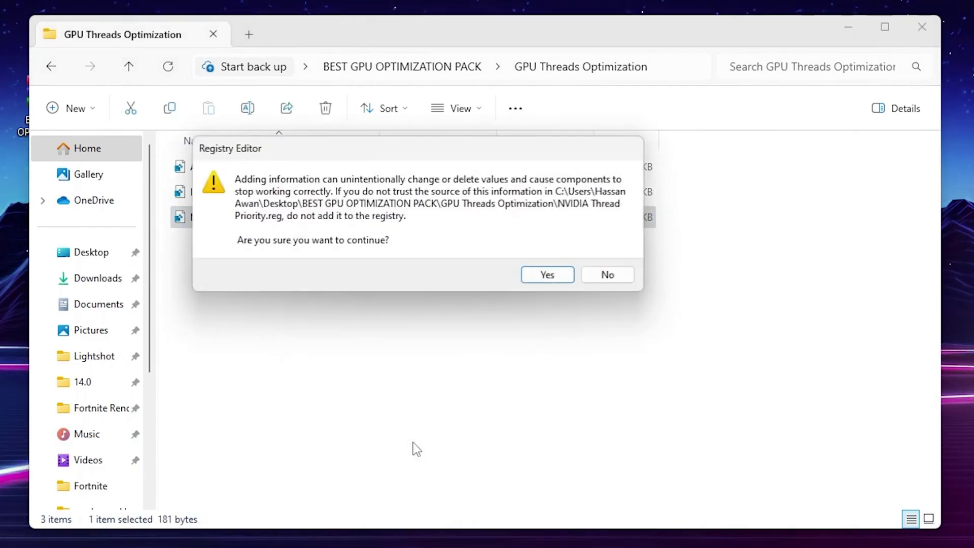
left_click(550, 275)
left_click(604, 259)
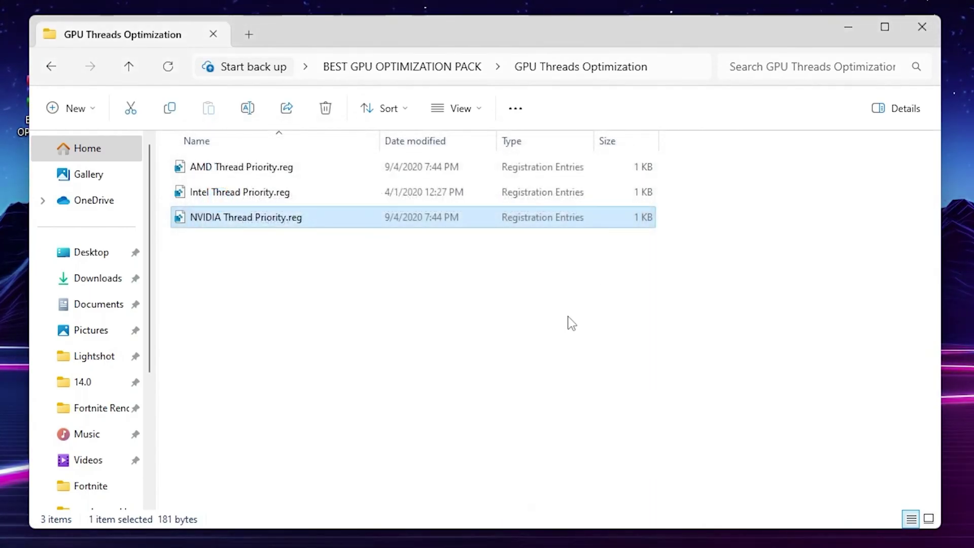
key("alt+Left")
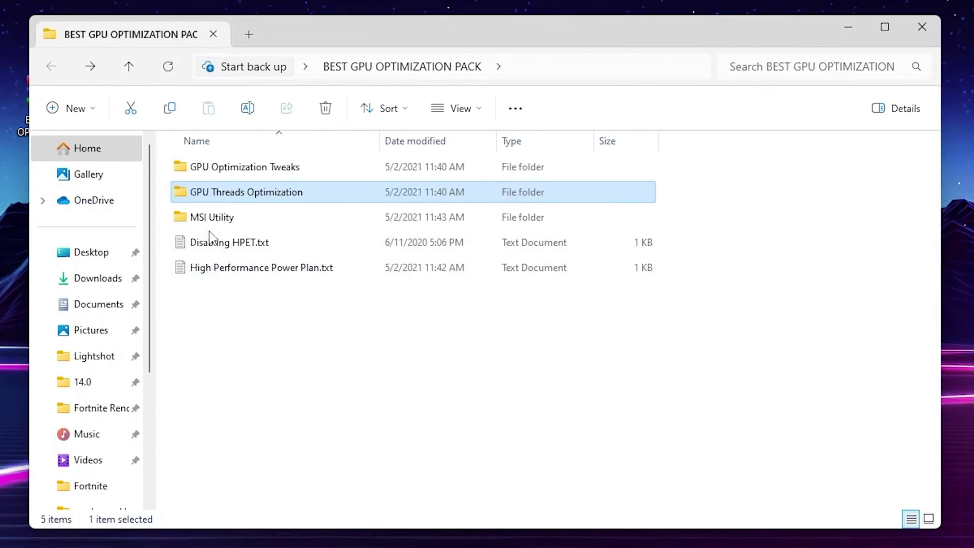
From the MSI Utility folder, set the NVIDIA GeForce RTX 3070's interrupt priority to High
double_click(242, 219)
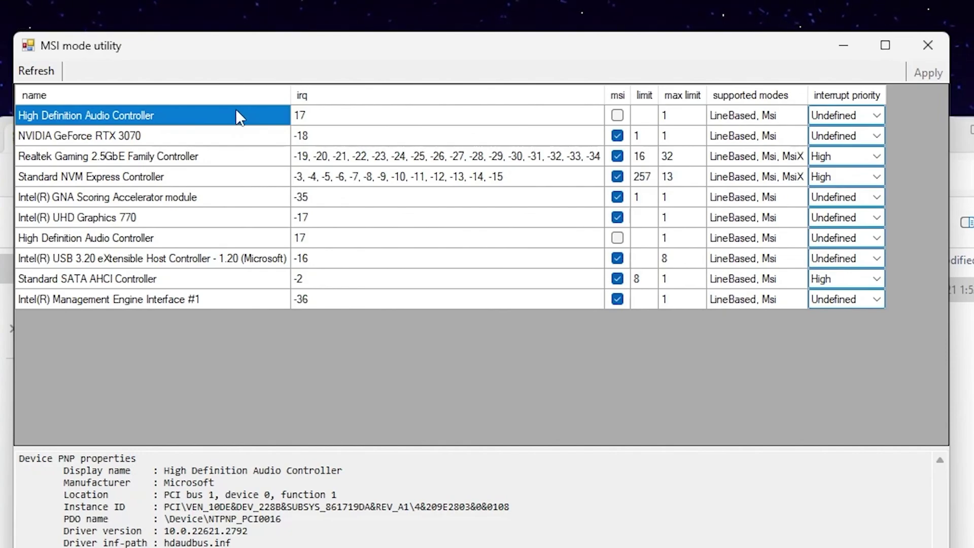
left_click(55, 136)
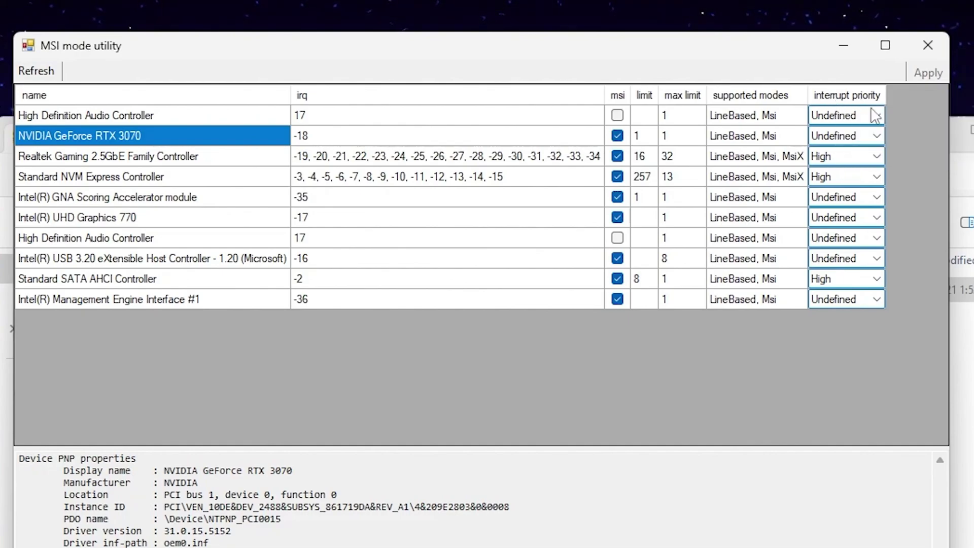
left_click(874, 137)
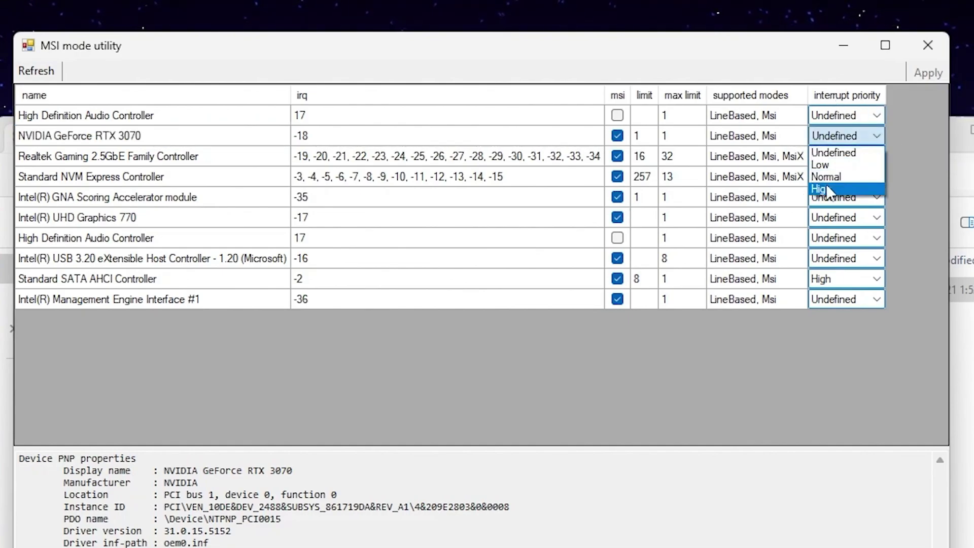
left_click(824, 188)
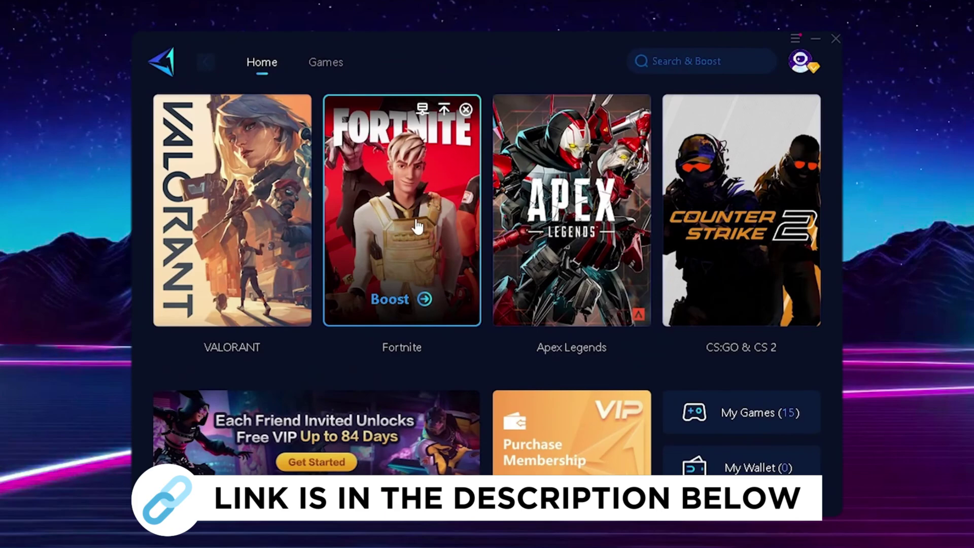
Start boosting Fortnite from the GearUp Booster home page
left_click(398, 224)
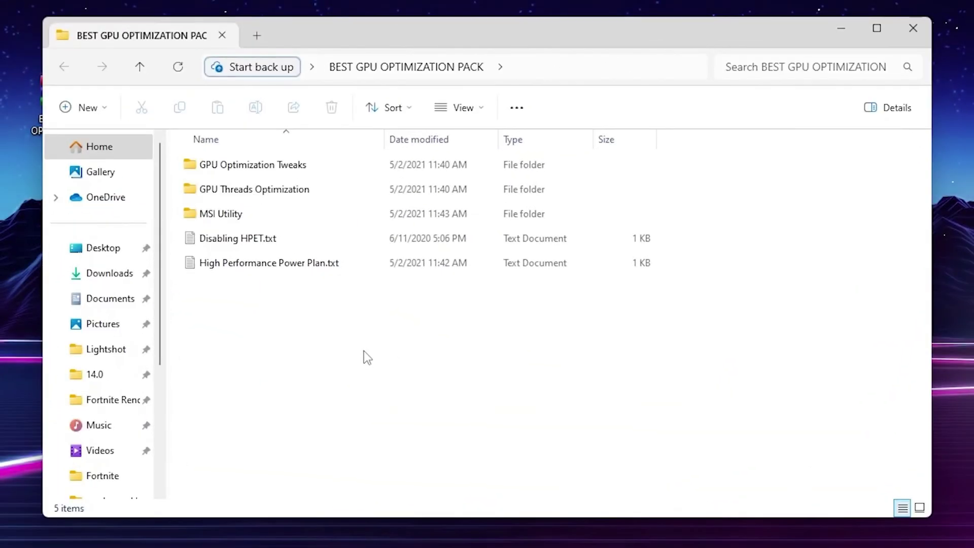
Open Disabling HPET.txt in Notepad to view its bcdedit commands
left_click(258, 239)
double_click(258, 239)
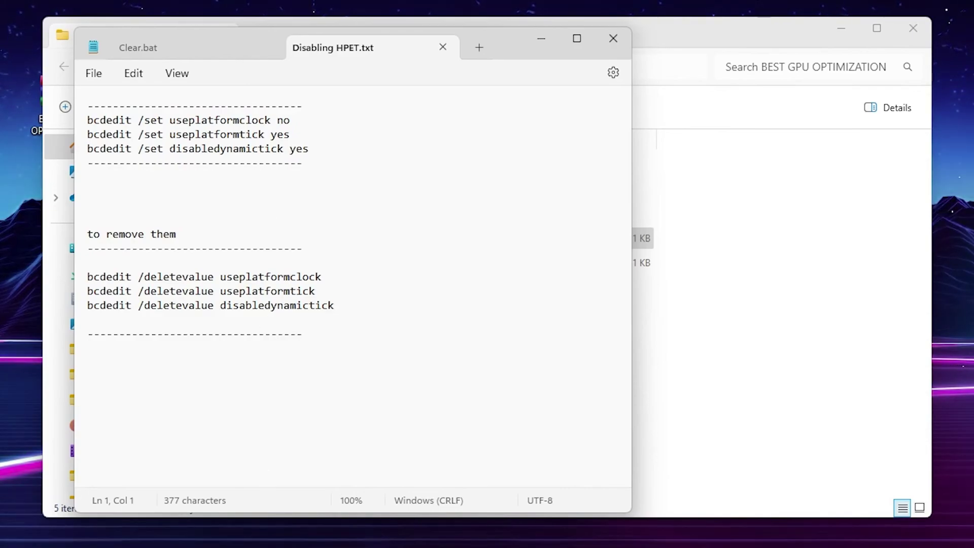
key("super")
Search for CMD and launch Command Prompt as administrator
type("CMD")
key("BackSpace")
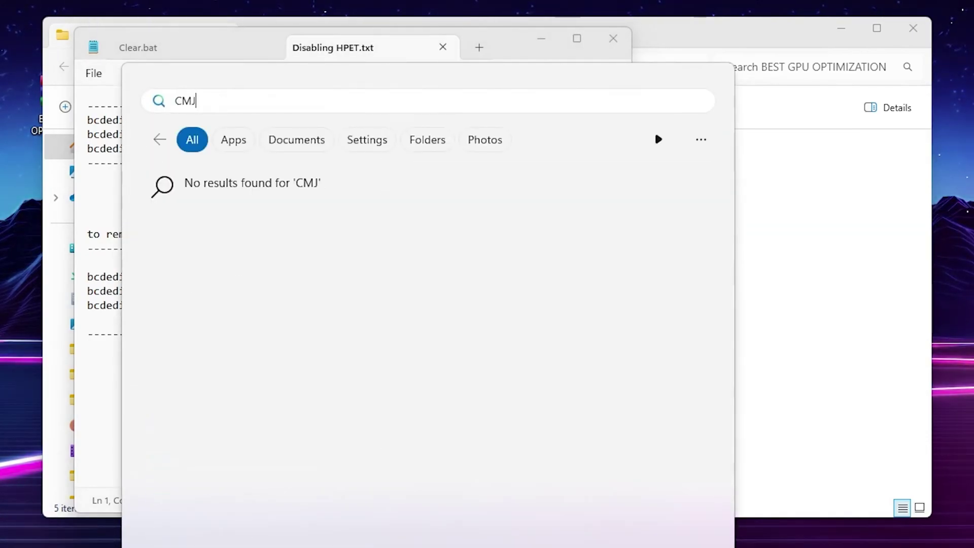
type("D")
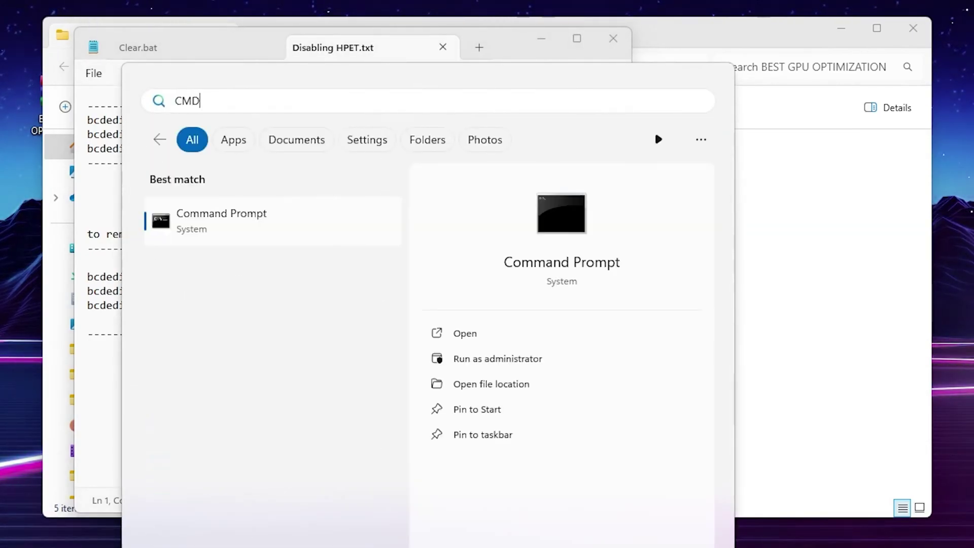
right_click(241, 224)
left_click(304, 239)
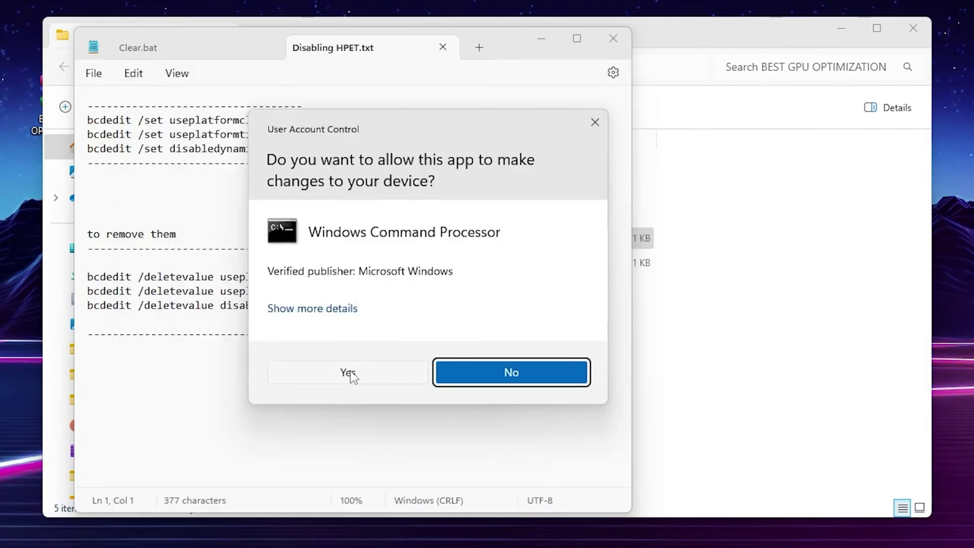
left_click(347, 374)
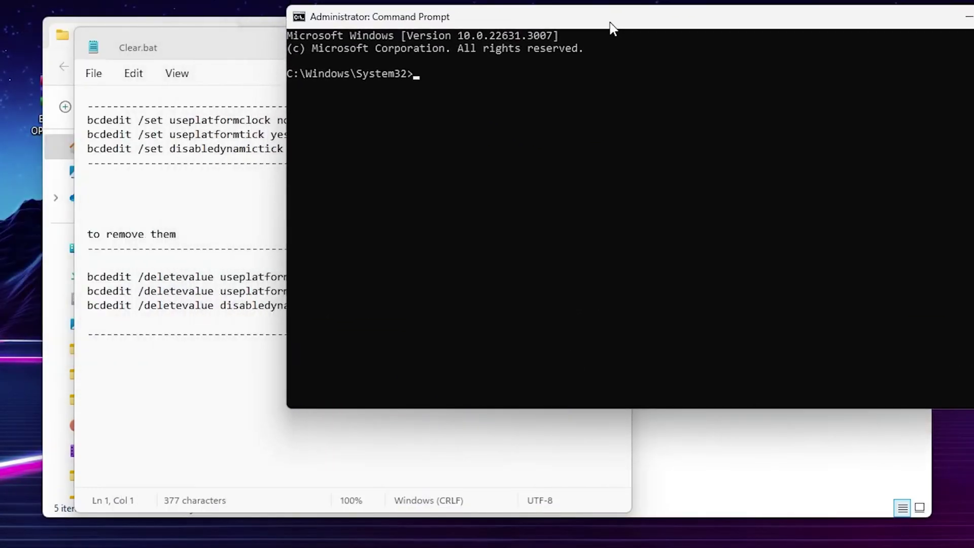
Run the three bcdedit /set HPET commands from the notes, then close Command Prompt
left_click_drag(89, 122, 330, 151)
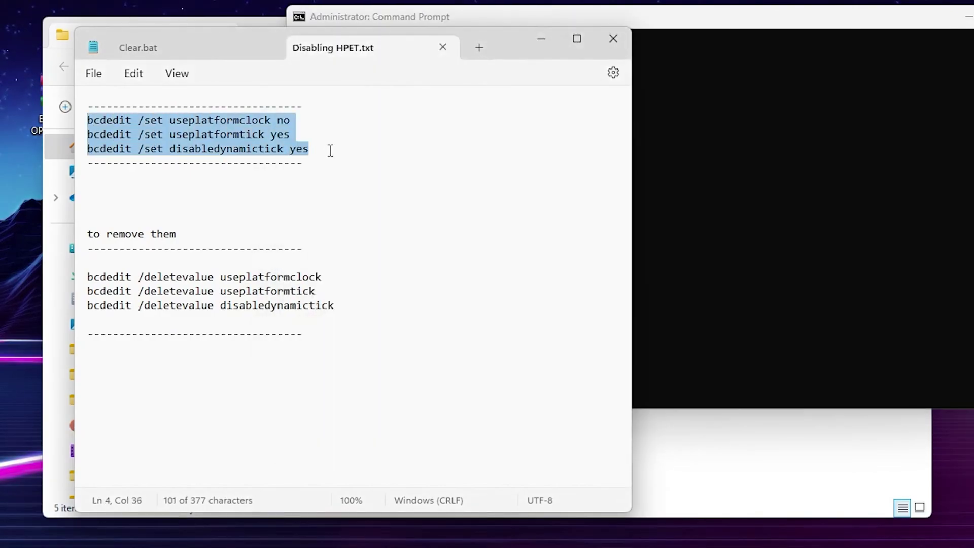
left_click(759, 185)
type("bcdedit /set useplatformclock no bcdedit /set useplatformtick yes bcdedit /set disabledynamictick yes")
key("Return")
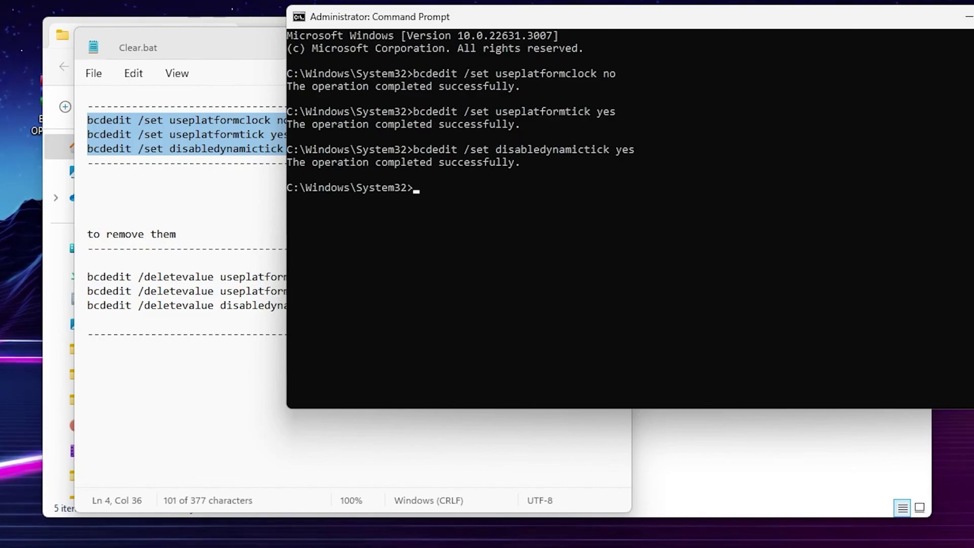
left_click(967, 17)
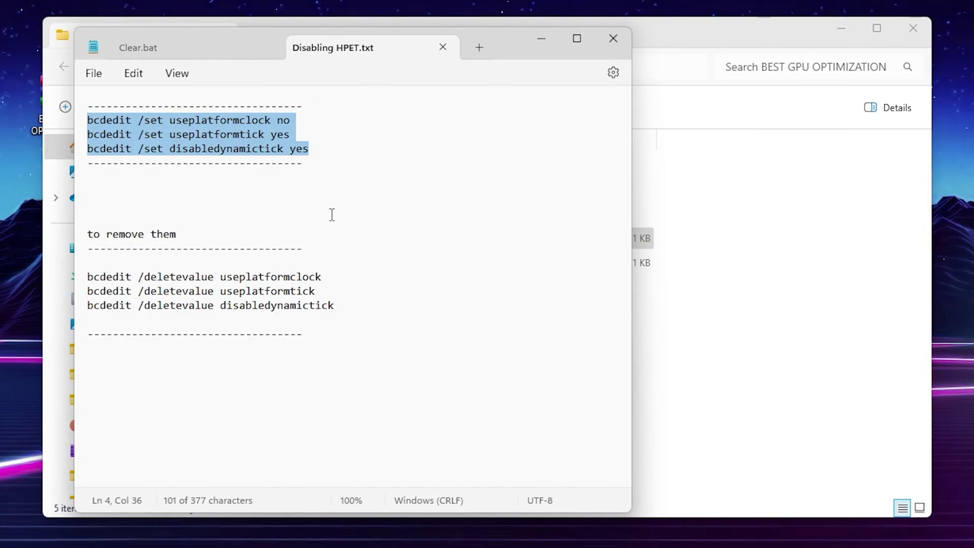
Close the HPET notes and select the powercfg command in High Performance Power Plan.txt
key("alt+F4")
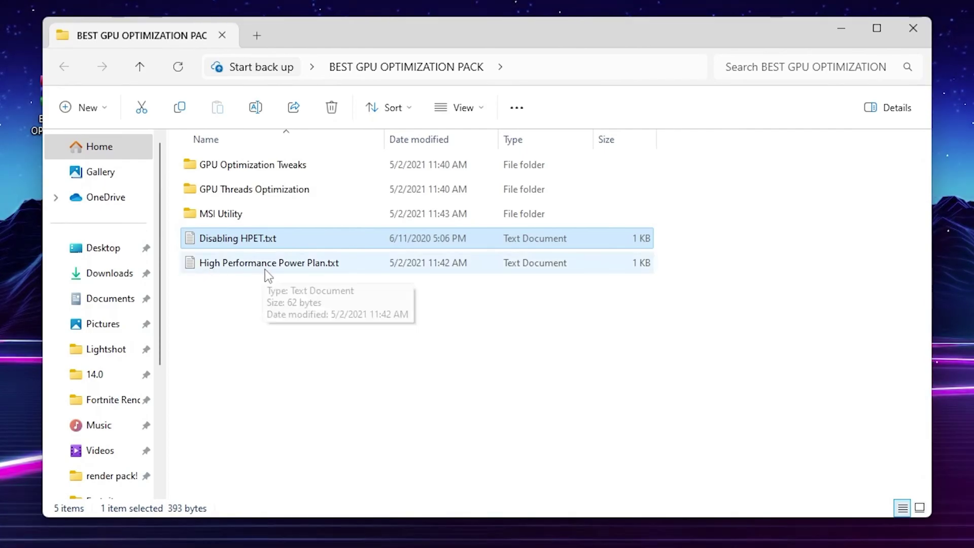
double_click(246, 269)
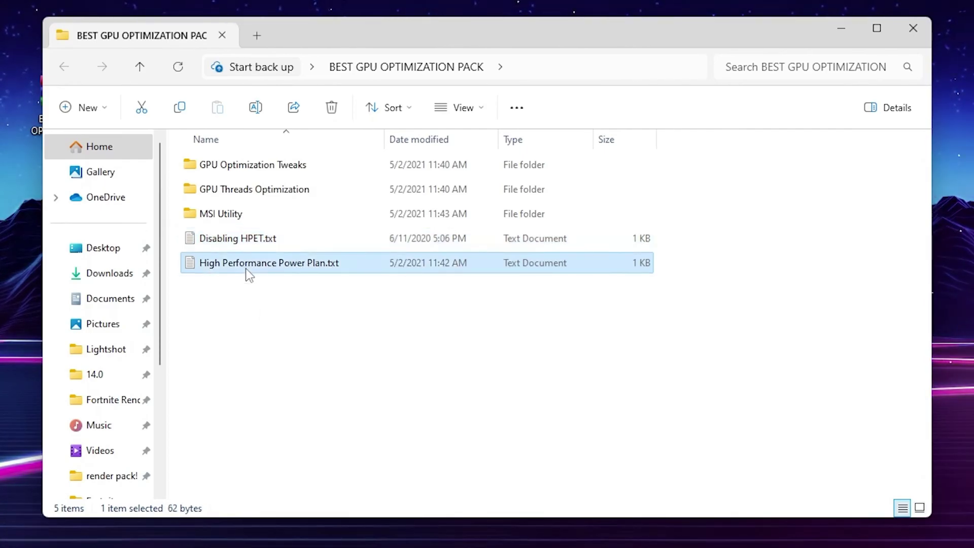
key("ctrl+a")
key("ctrl+c")
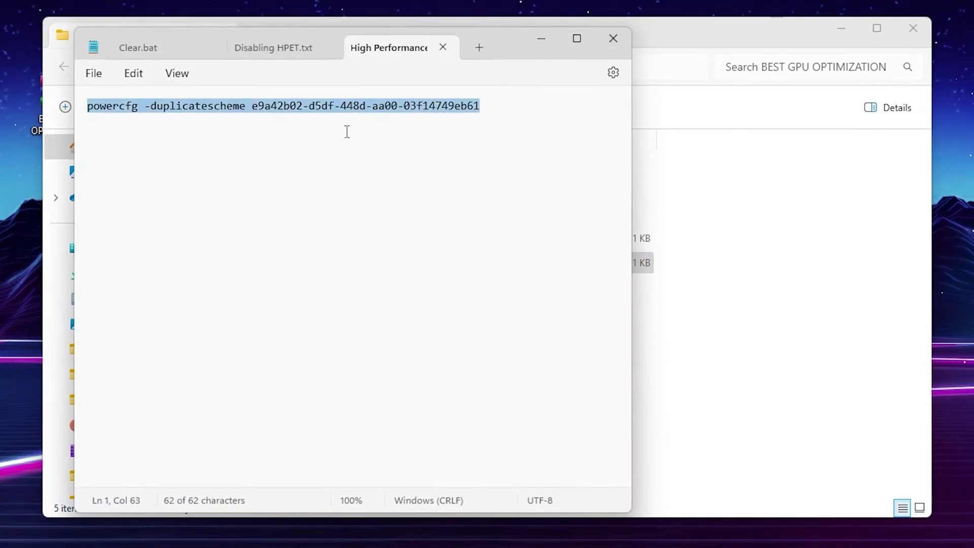
Run the powercfg -duplicatescheme command in Command Prompt to add an Ultimate Performance plan
key("super")
type("CMD")
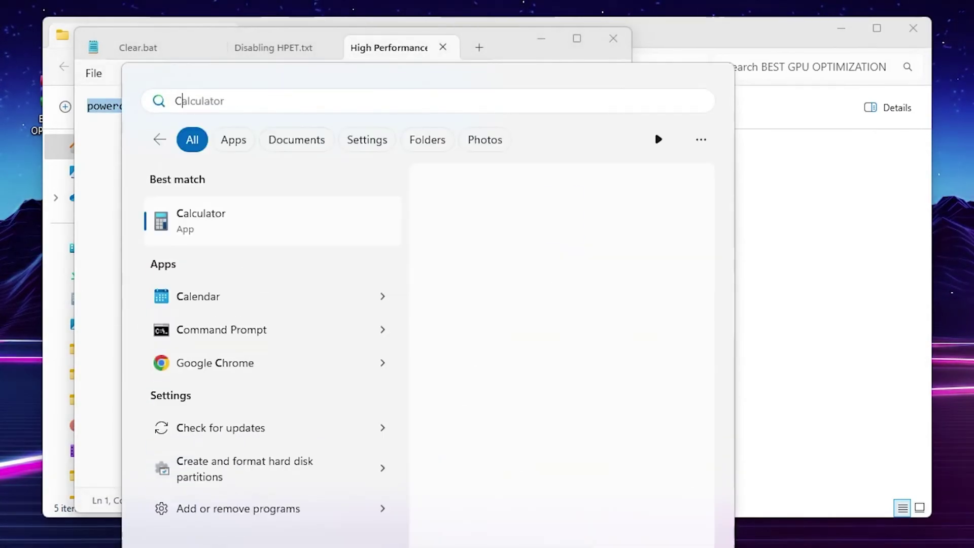
left_click(221, 218)
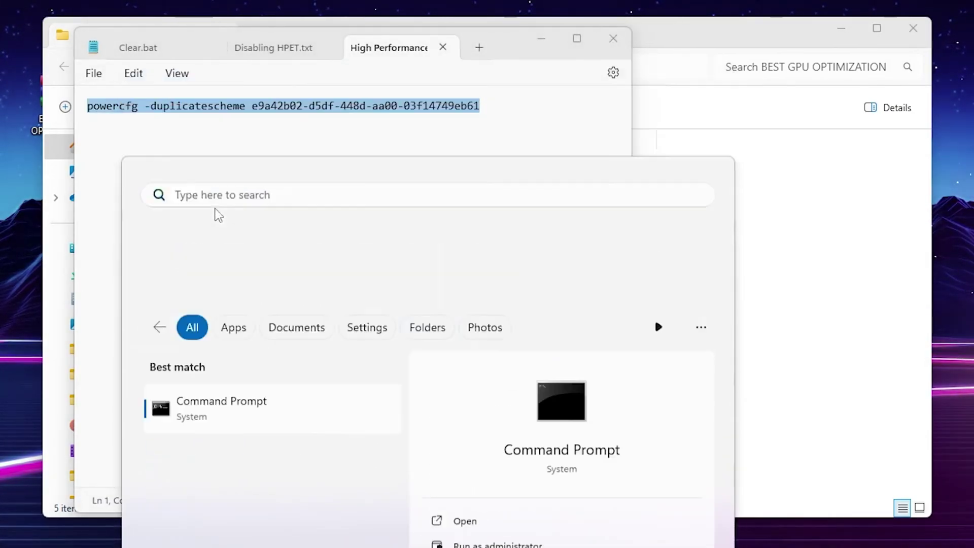
key("ctrl+v")
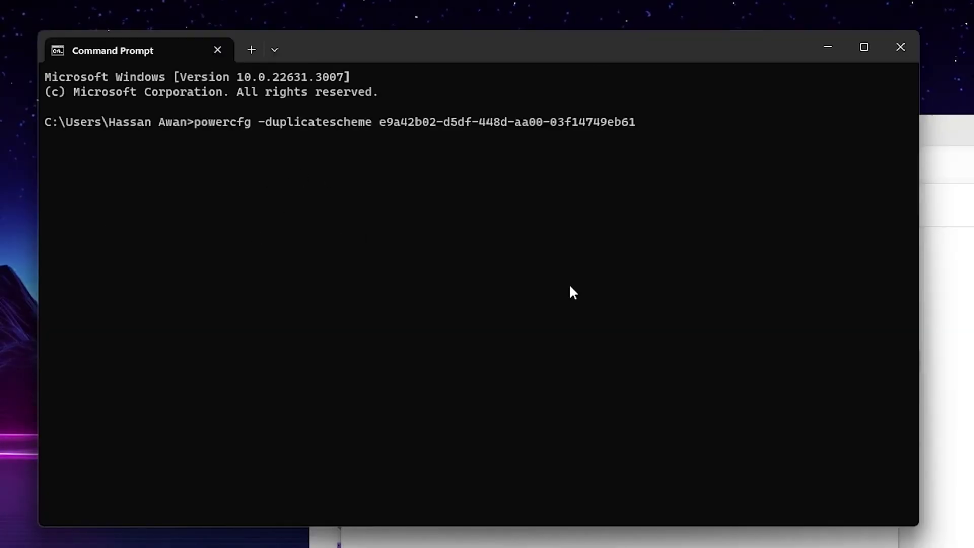
key("Return")
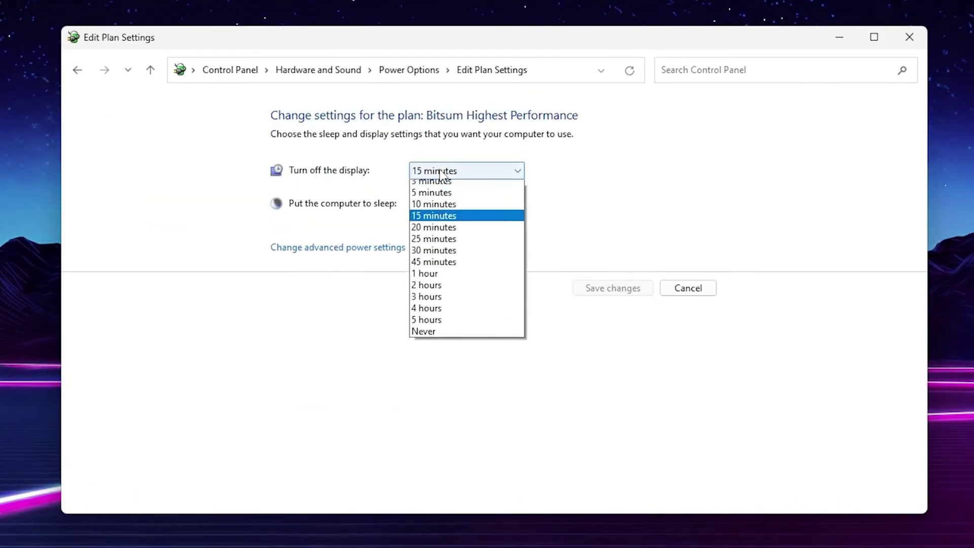
Set Bitsum Highest Performance's display to Never turn off and confirm min/max processor state at 100%
left_click(425, 360)
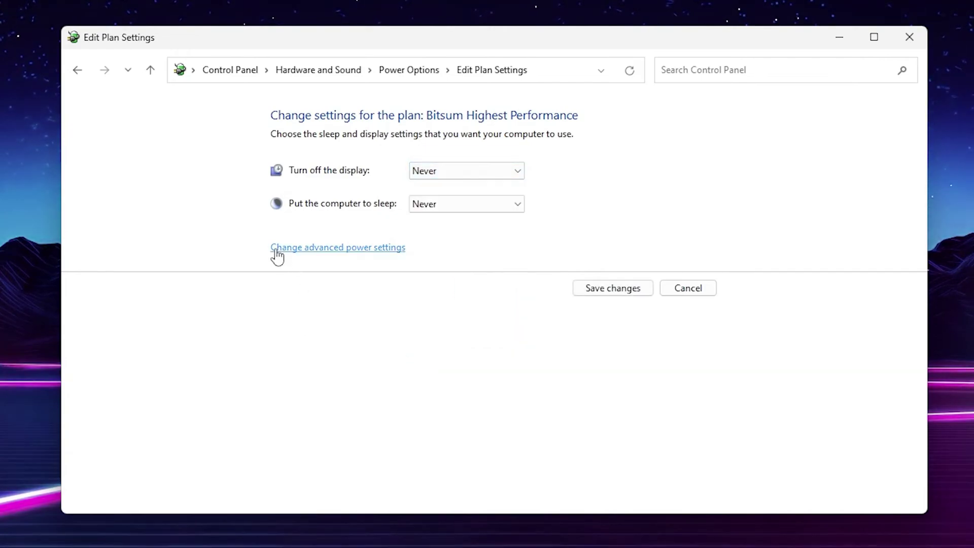
left_click(366, 252)
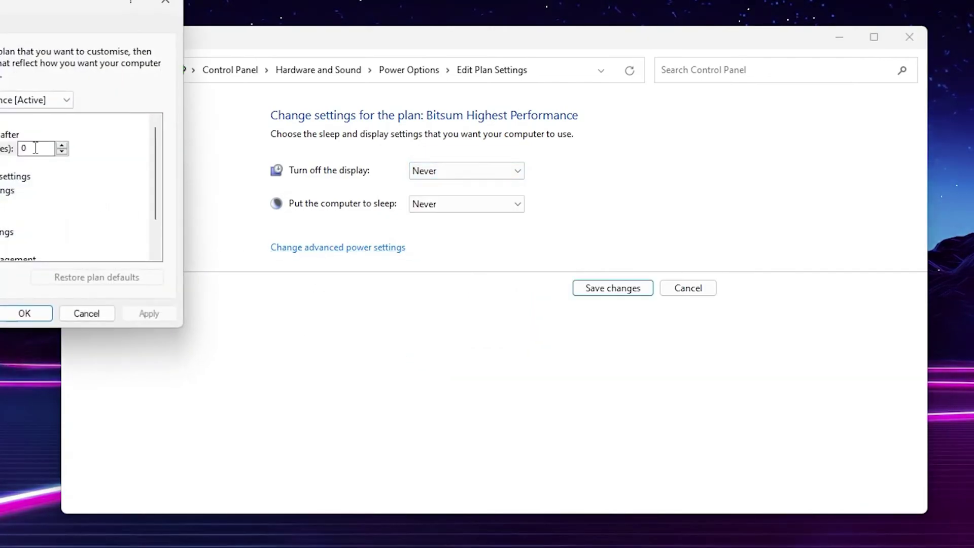
left_click_drag(0, 5, 331, 100)
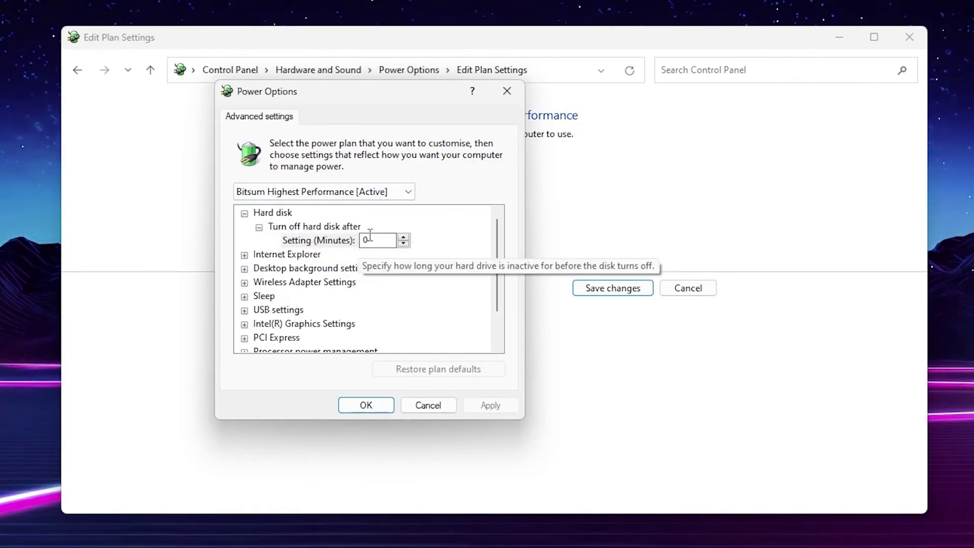
scroll(433, 277, "down", 1)
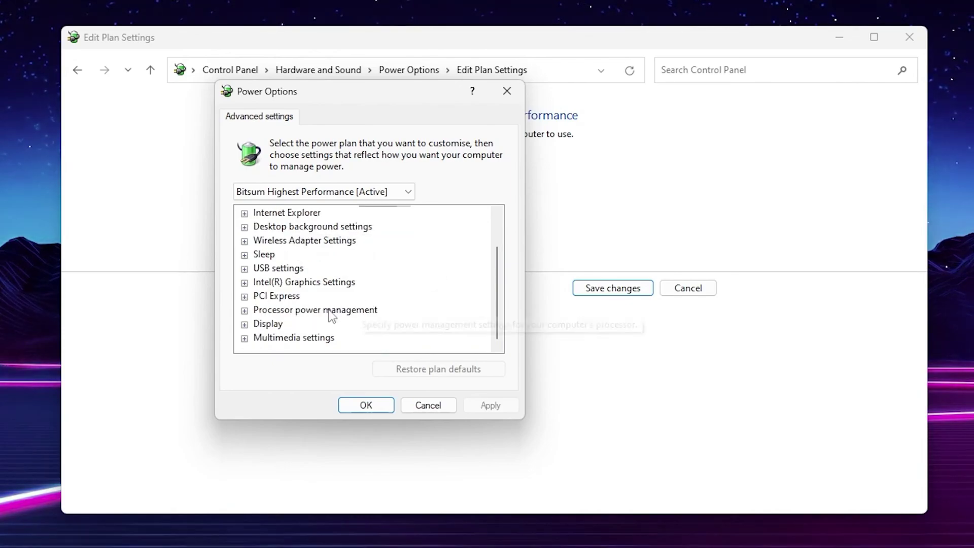
left_click(244, 311)
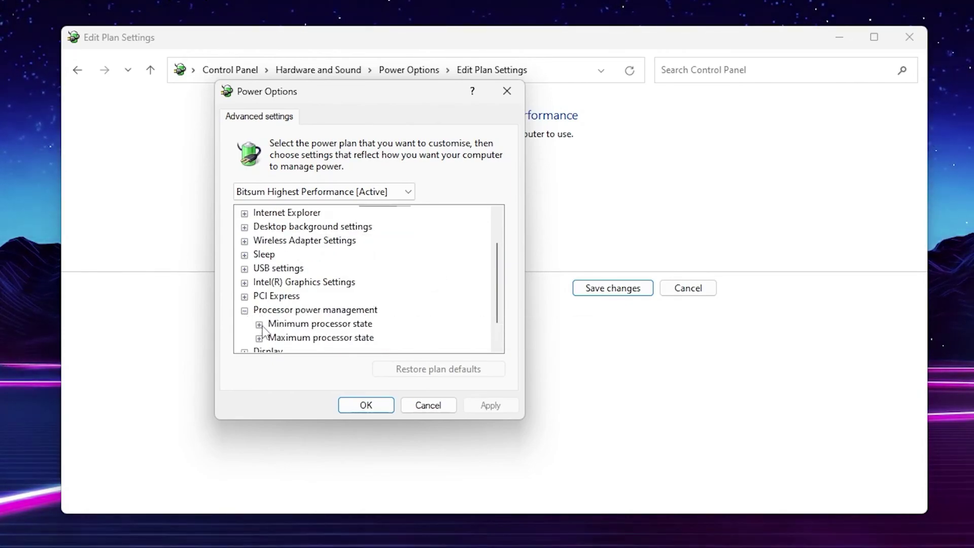
left_click(259, 324)
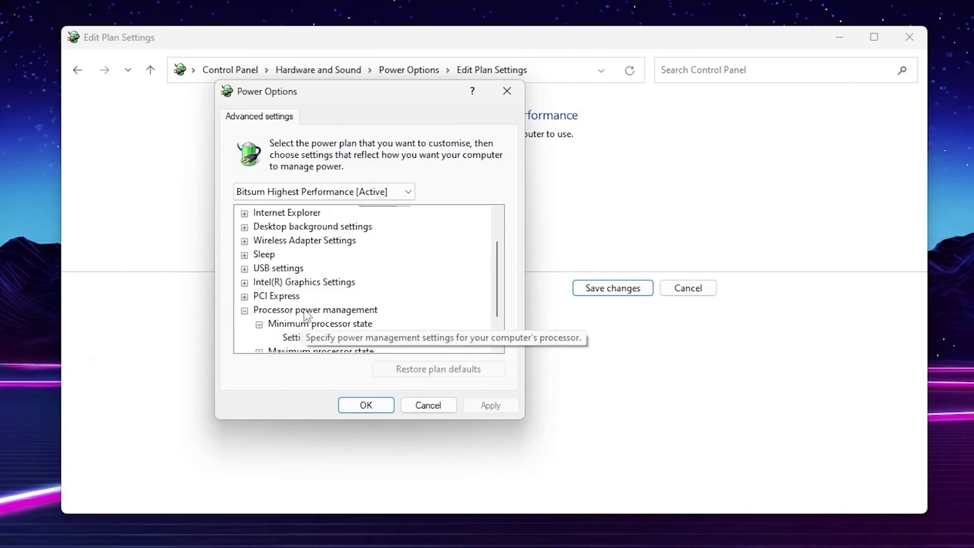
scroll(276, 325, "down", 1)
left_click(259, 311)
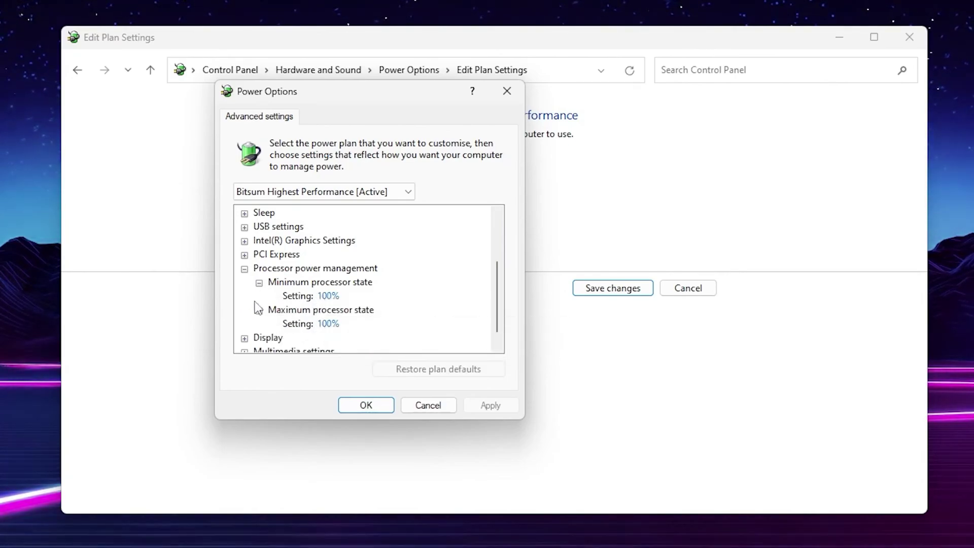
left_click(367, 405)
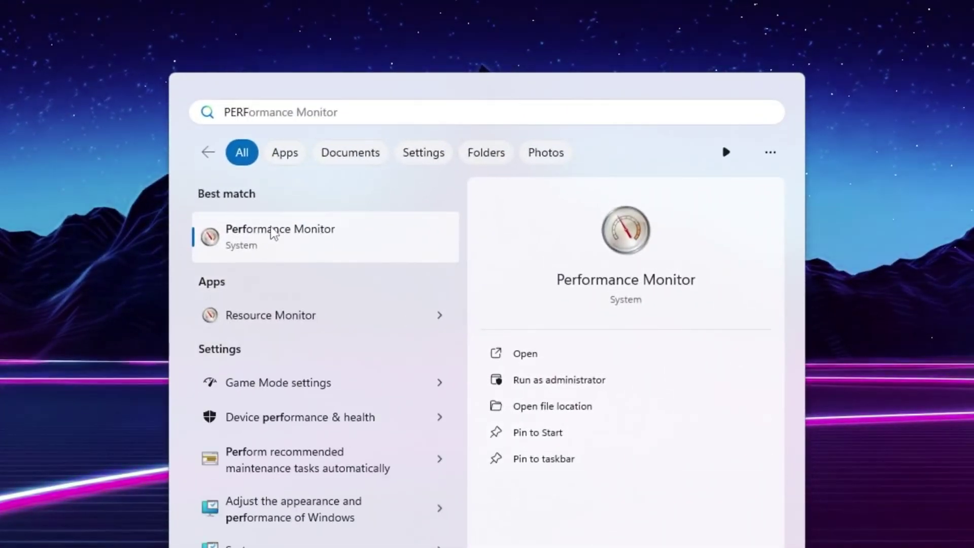
Run Performance Monitor as administrator and start a new User Defined data collector set
left_click(537, 378)
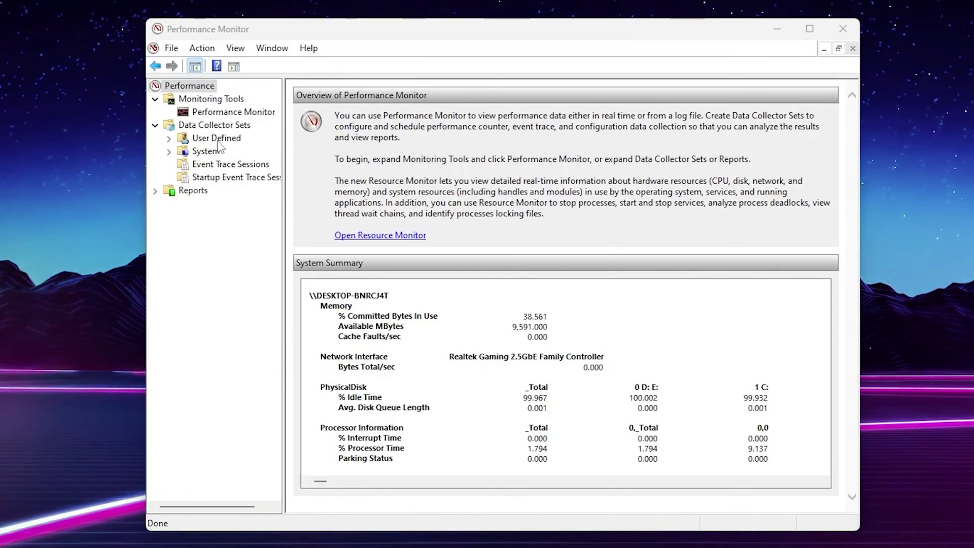
left_click(212, 142)
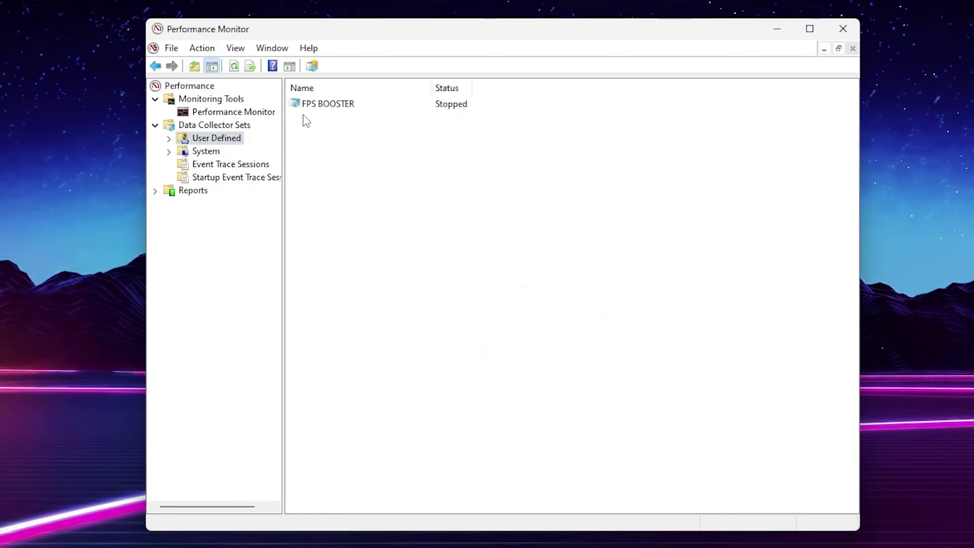
right_click(342, 140)
mouse_move(359, 145)
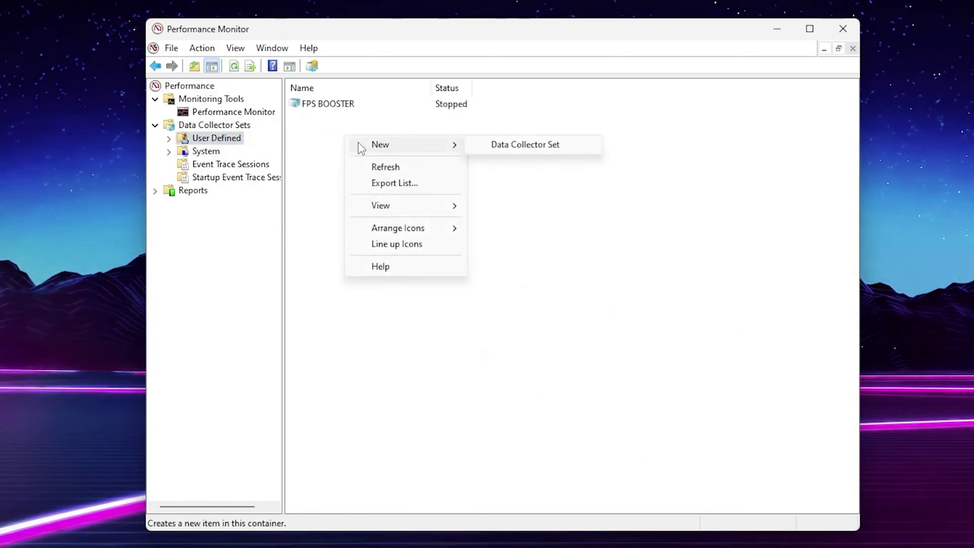
left_click(513, 146)
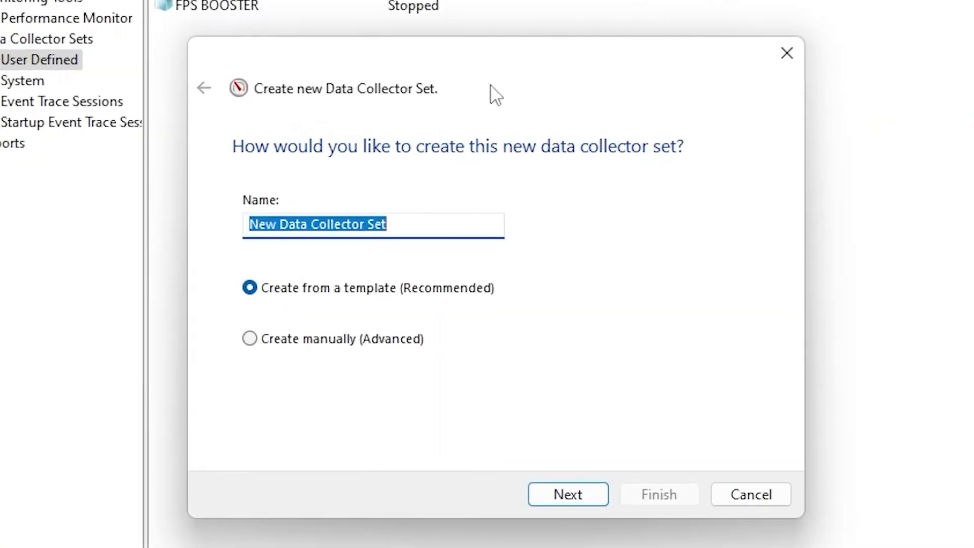
Name the set 'LOW GPU USAGE FIX', create it manually, and choose performance counter logging
type("LOW GPU USAGE FIX")
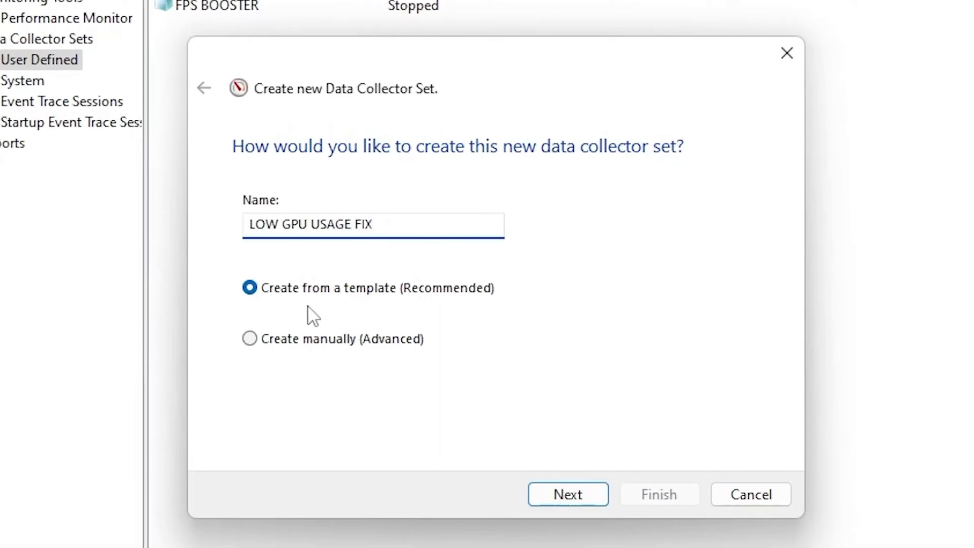
left_click(309, 348)
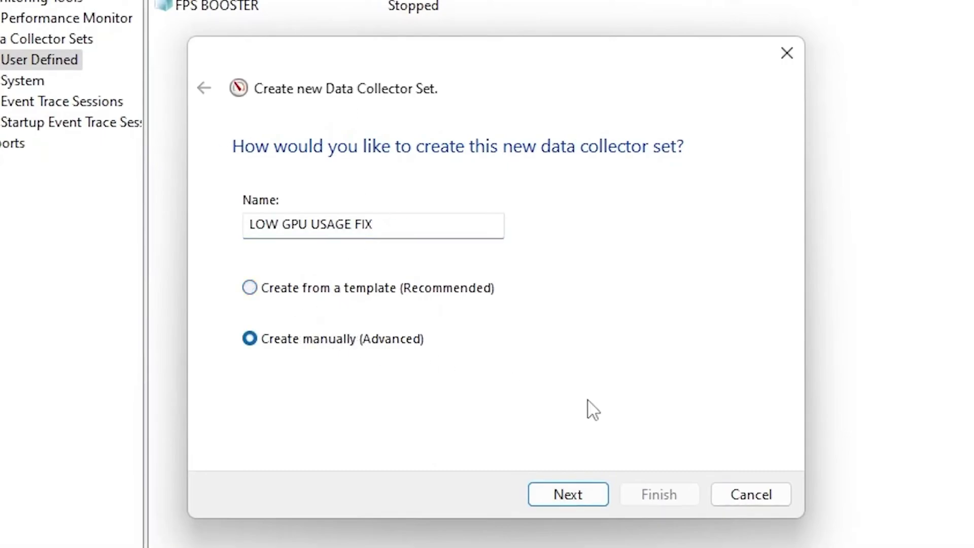
left_click(572, 501)
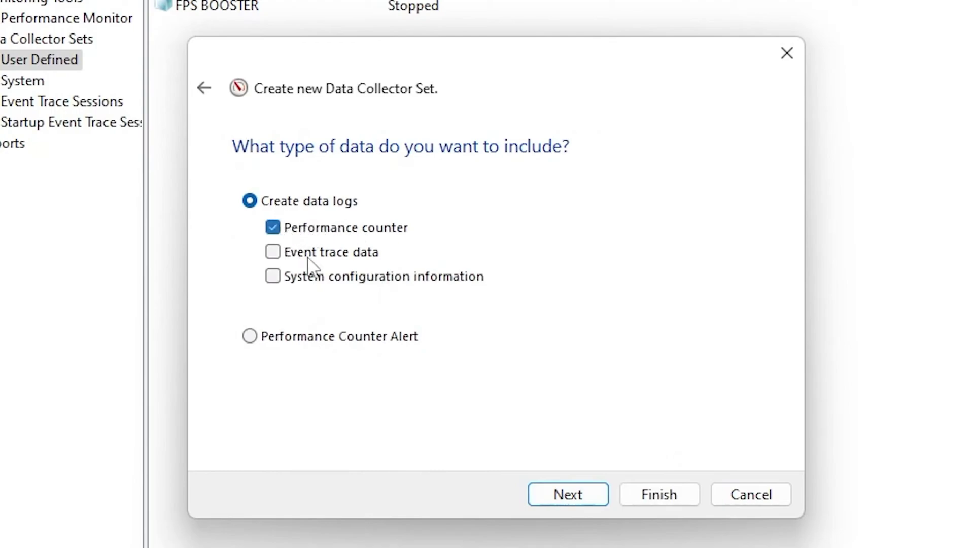
left_click(591, 492)
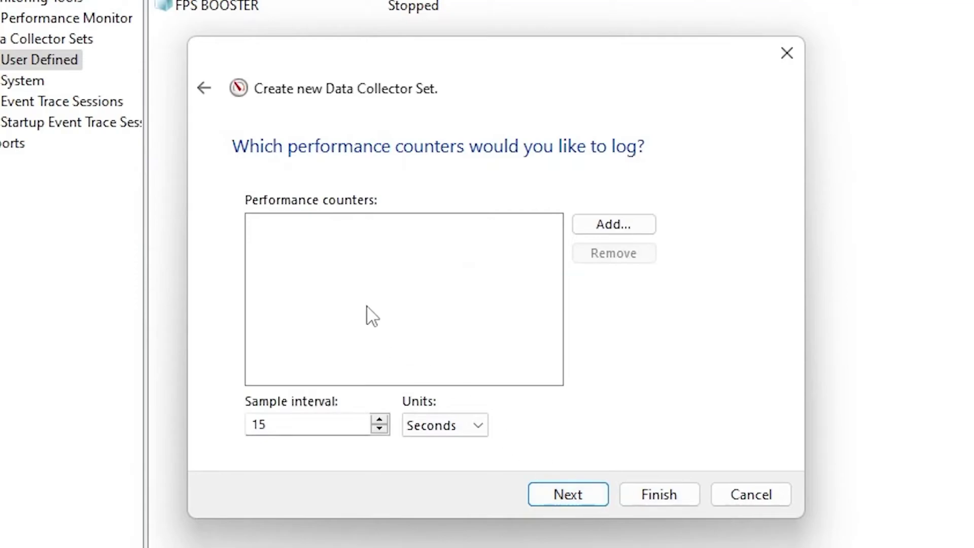
Add the Processor instance 15 and Process _Total counters to the set
left_click(627, 229)
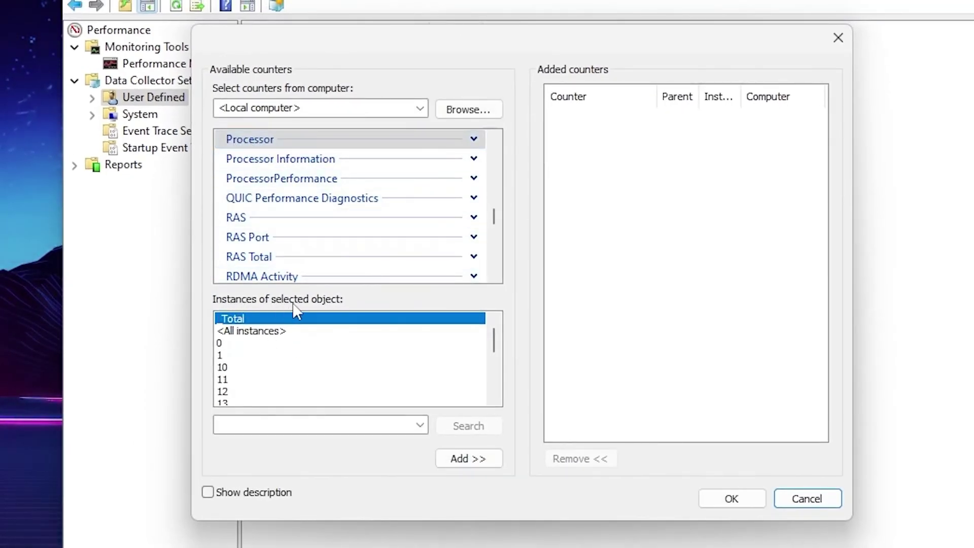
scroll(339, 356, "down", 2)
scroll(339, 363, "down", 1)
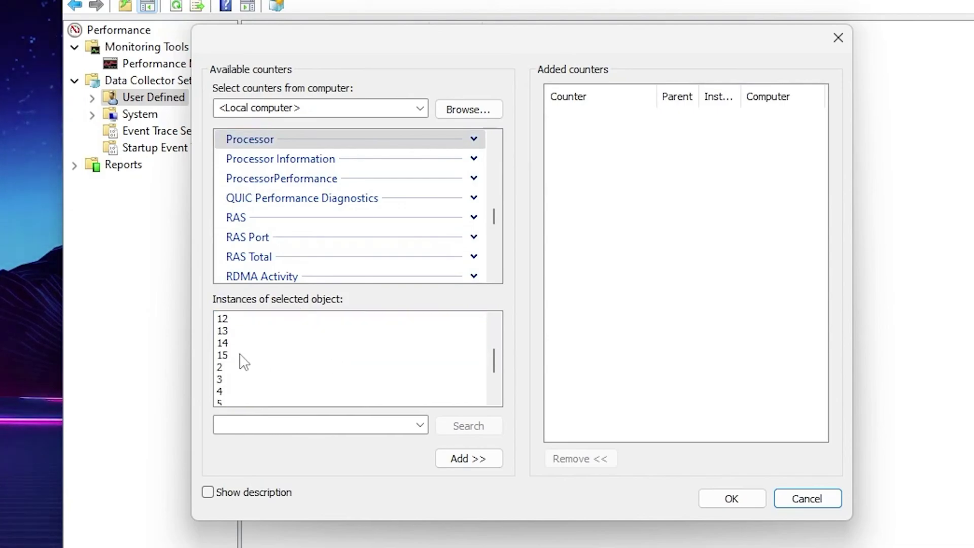
left_click(225, 356)
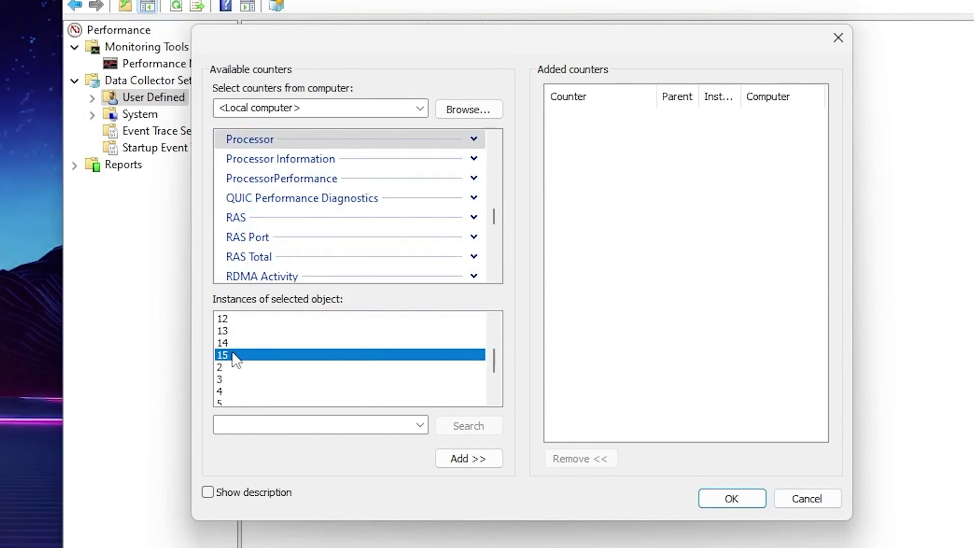
left_click(465, 458)
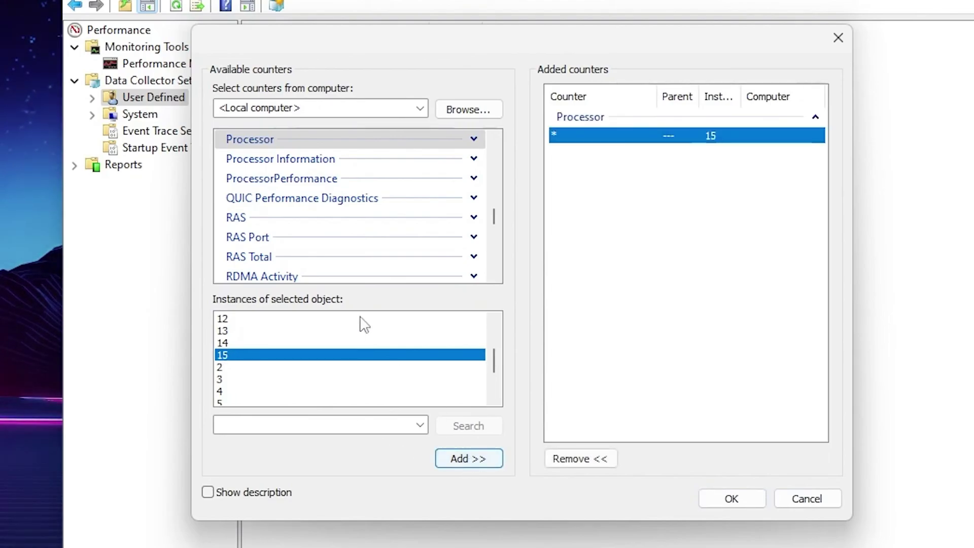
scroll(311, 252, "up", 1)
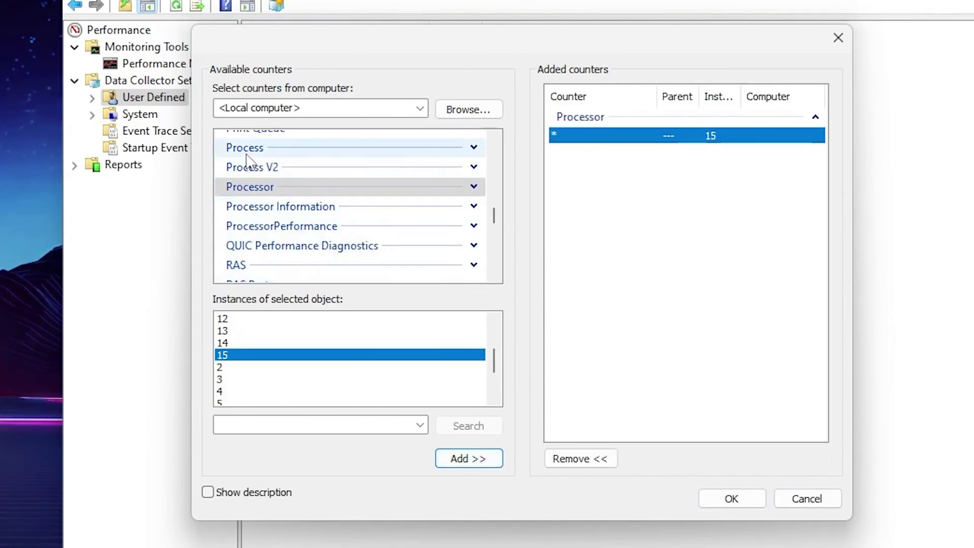
left_click(284, 154)
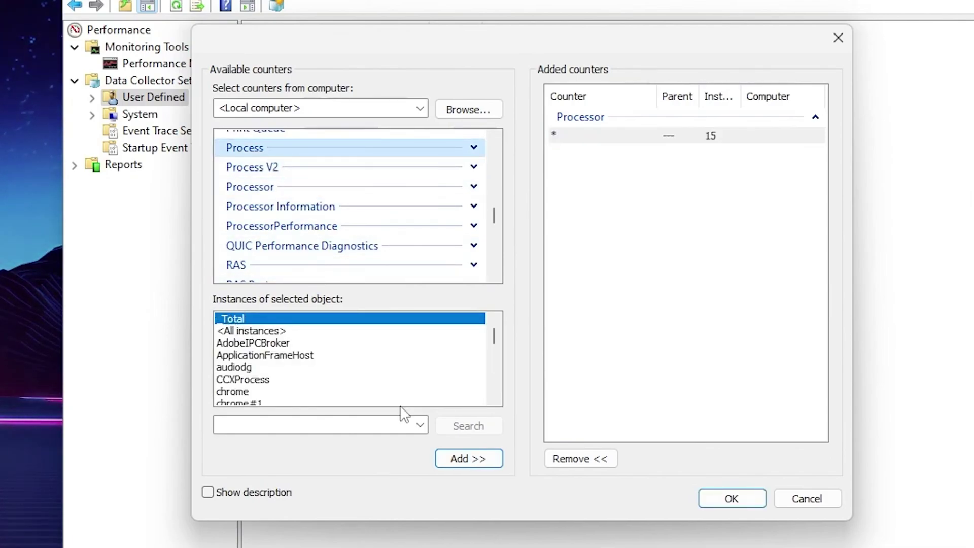
left_click(466, 458)
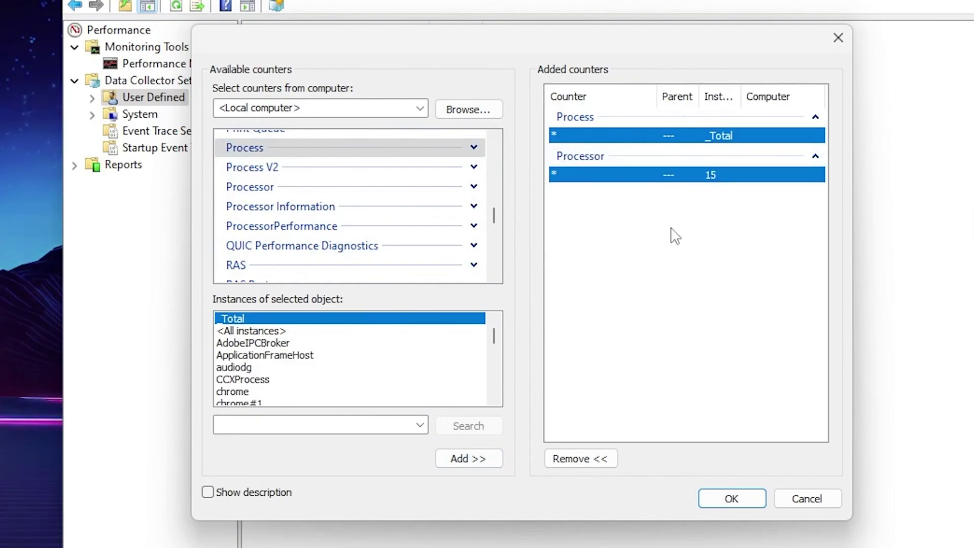
left_click(735, 497)
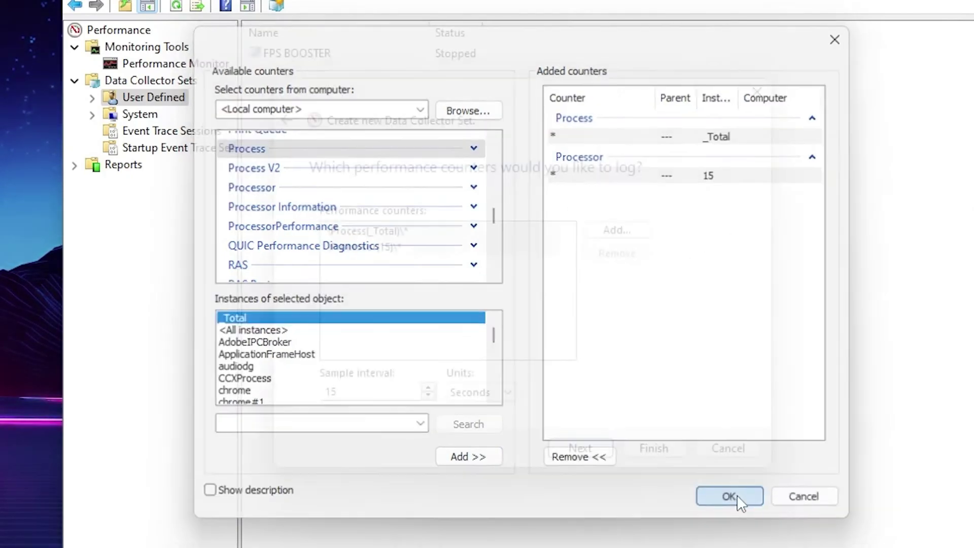
Finish the wizard keeping the default save location
left_click(586, 448)
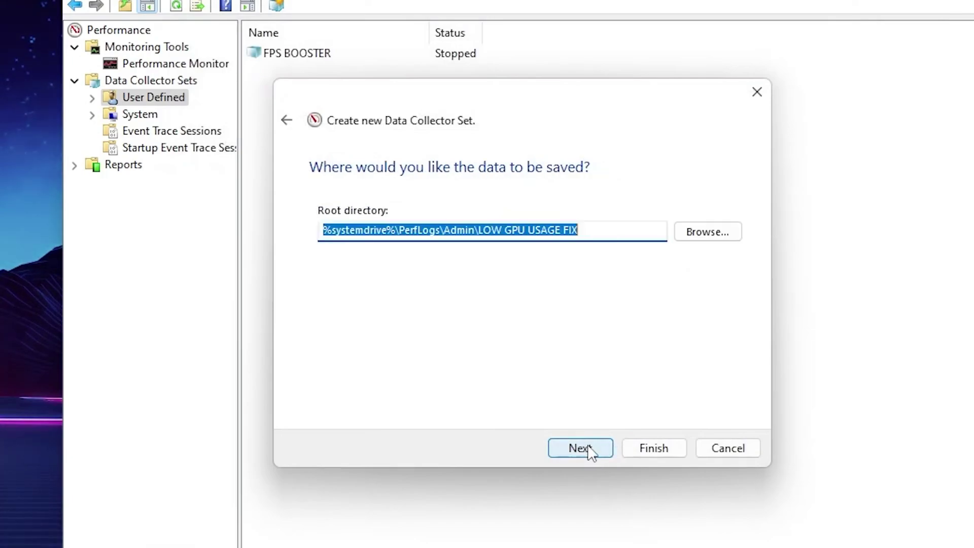
left_click(588, 449)
left_click(659, 448)
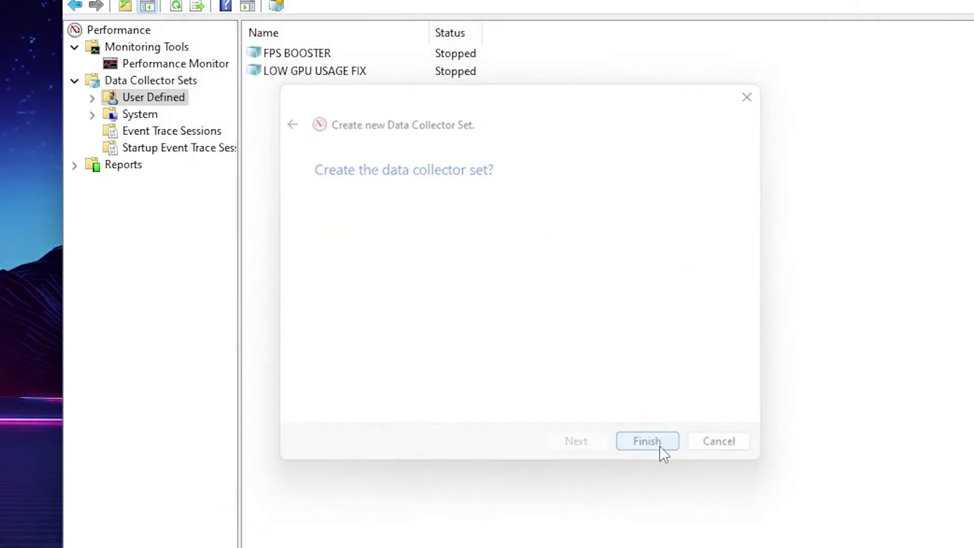